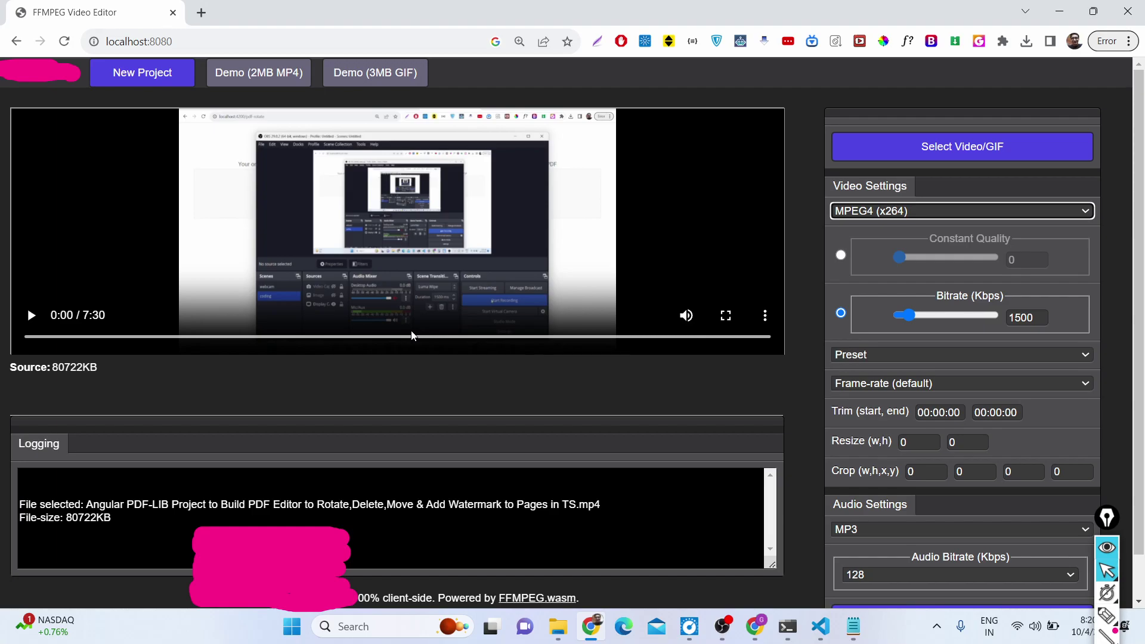
- Reload localhost:8080 to clear the loaded video, then annotate the address and the log area
{"action": "left_click", "coordinate": [203, 42]}
{"action": "key", "text": "Return"}
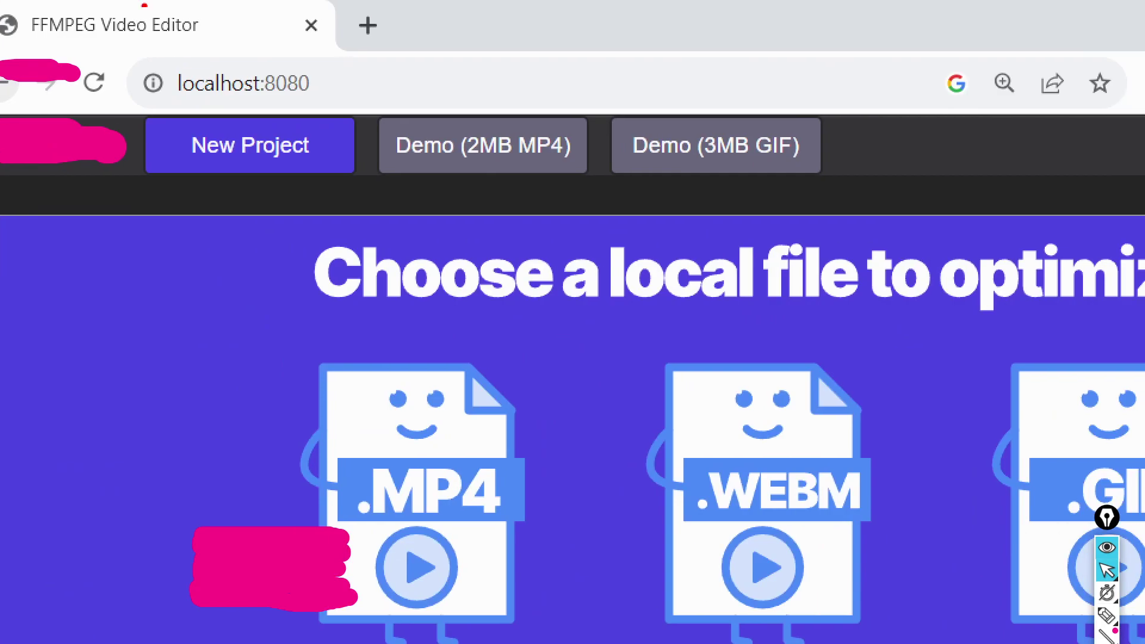
{"action": "mouse_move", "coordinate": [148, 103]}
{"action": "left_mouse_down"}
{"action": "mouse_move", "coordinate": [299, 102]}
{"action": "mouse_move", "coordinate": [333, 89]}
{"action": "mouse_move", "coordinate": [259, 67]}
{"action": "mouse_move", "coordinate": [166, 82]}
{"action": "left_mouse_up"}
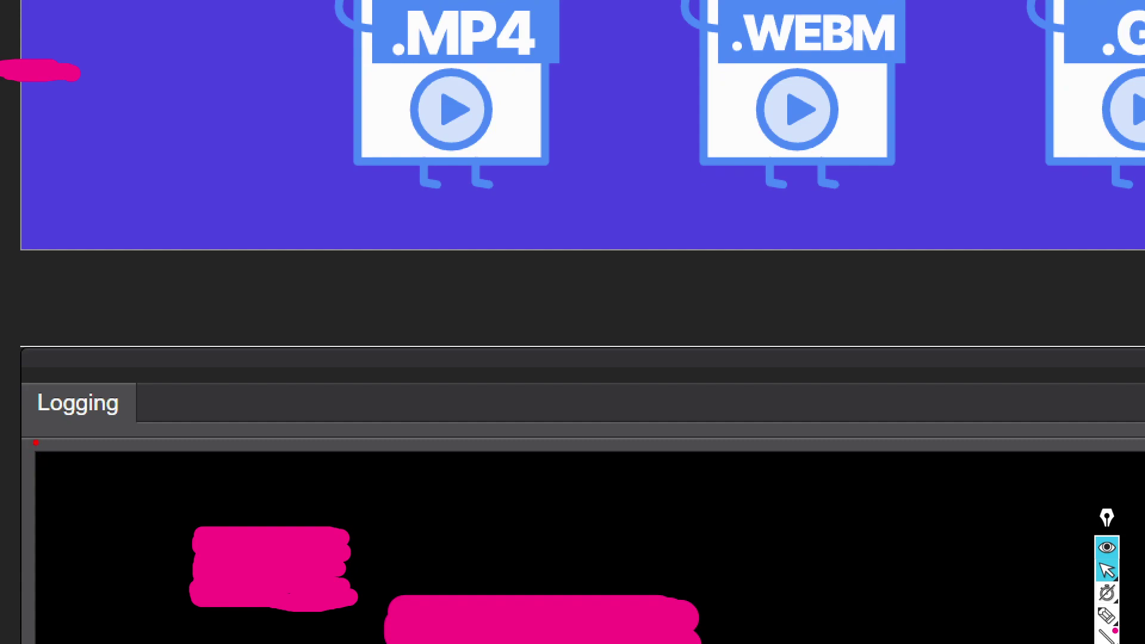
{"action": "mouse_move", "coordinate": [33, 436]}
{"action": "left_mouse_down"}
{"action": "mouse_move", "coordinate": [179, 440]}
{"action": "mouse_move", "coordinate": [101, 377]}
{"action": "mouse_move", "coordinate": [13, 419]}
{"action": "left_mouse_up"}
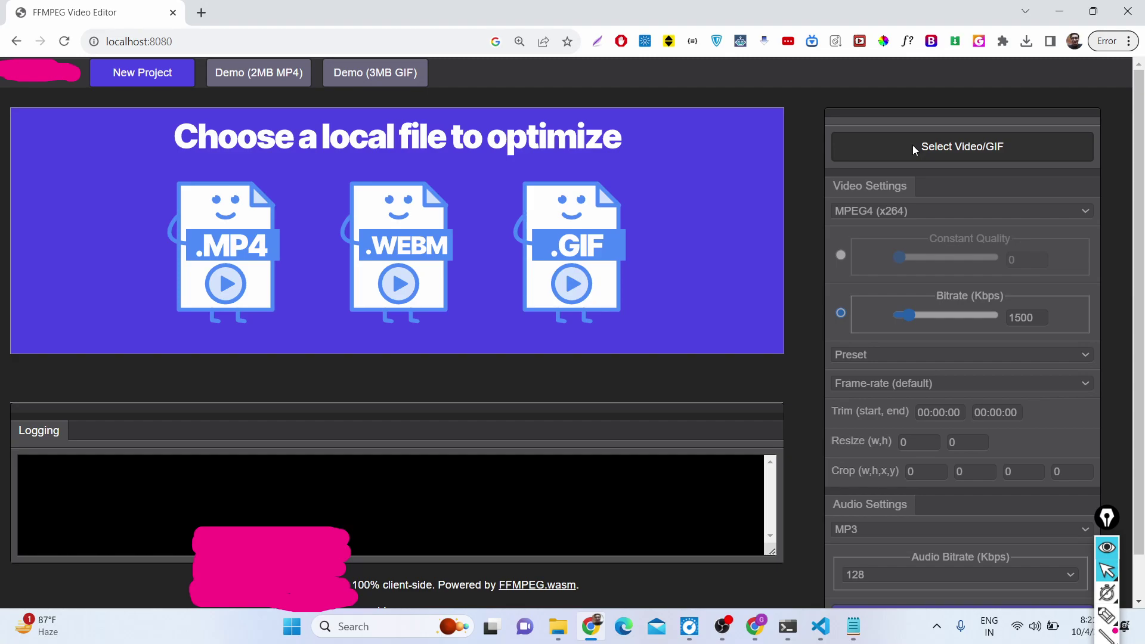
- Load the 80722KB Angular PDF-LIB project MP4 and play it, seeking ahead to the PDF editor scene
{"action": "left_click", "coordinate": [914, 150]}
{"action": "double_click", "coordinate": [172, 178]}
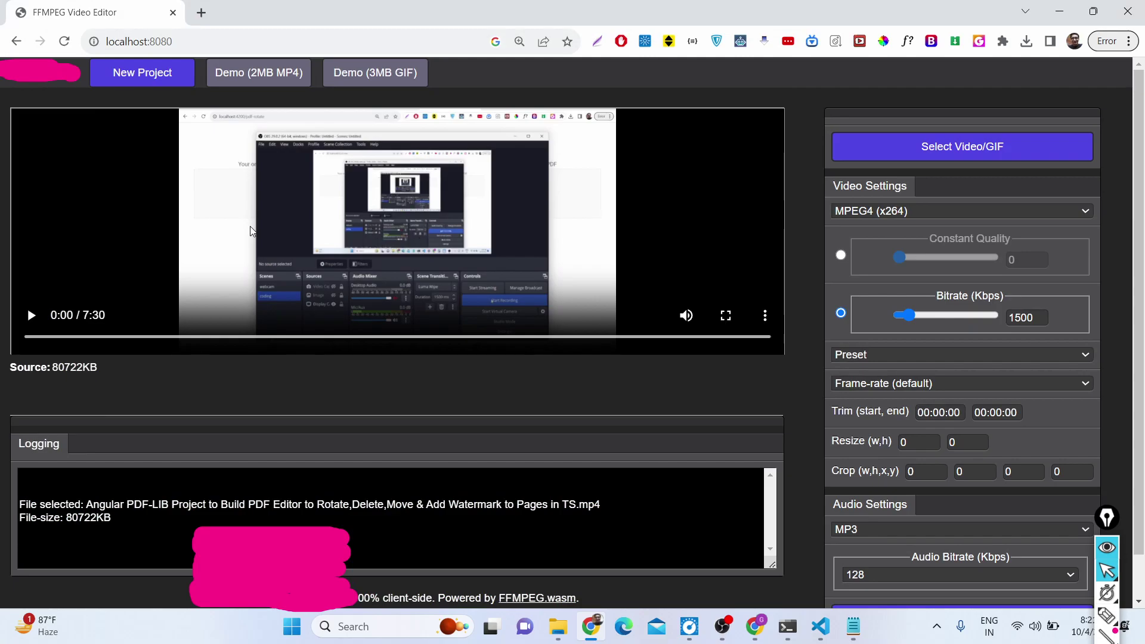
{"action": "left_click", "coordinate": [37, 315]}
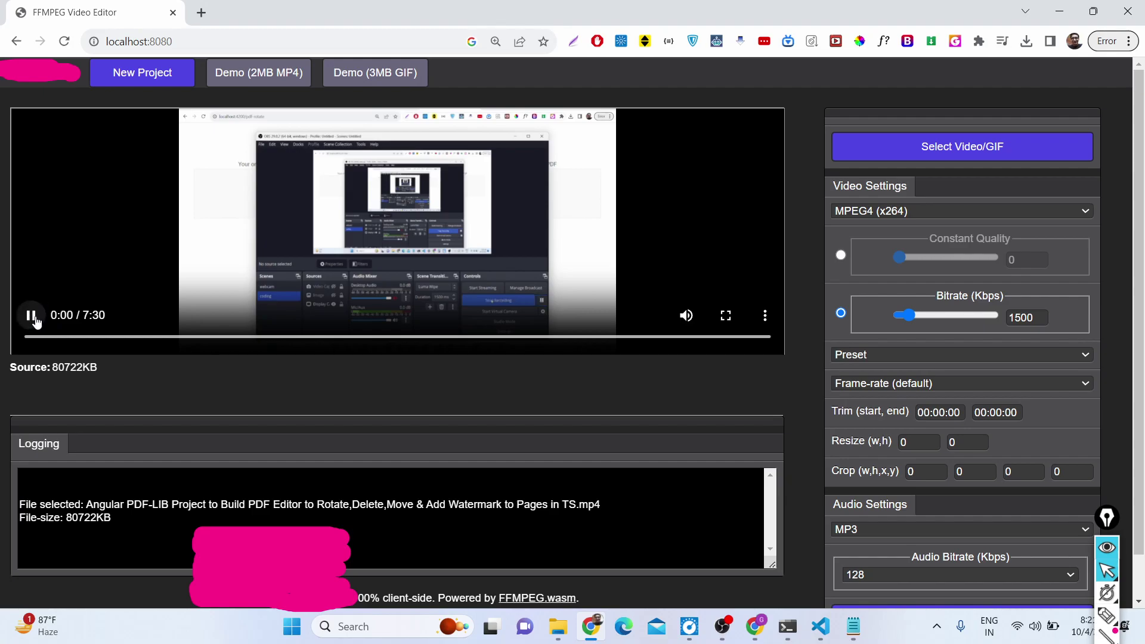
{"action": "left_click", "coordinate": [100, 337]}
{"action": "left_click", "coordinate": [254, 337]}
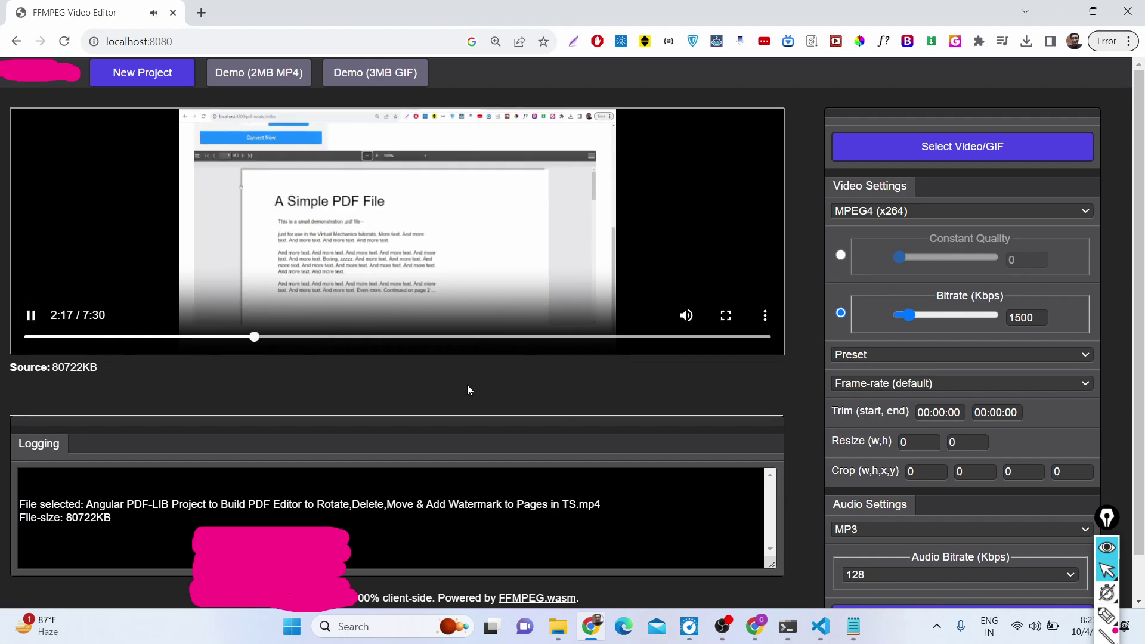
- Seek the preview to around 5:41, pause it, and toggle full screen on and off
{"action": "left_click", "coordinate": [722, 626]}
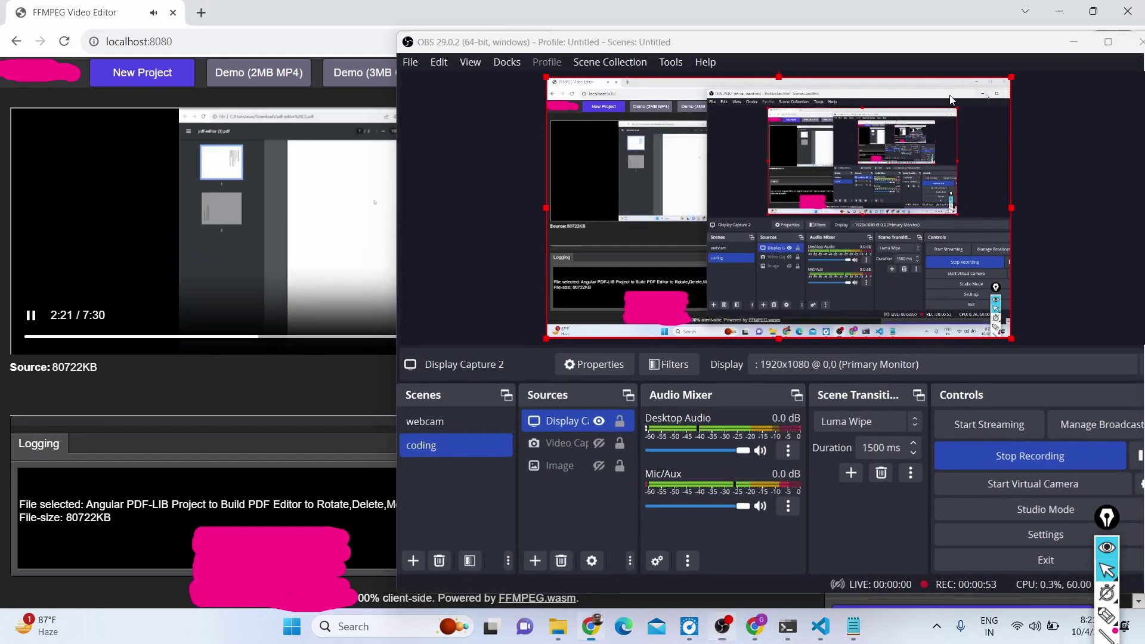
{"action": "left_click", "coordinate": [221, 416]}
{"action": "left_click", "coordinate": [386, 337]}
{"action": "left_click", "coordinate": [546, 337]}
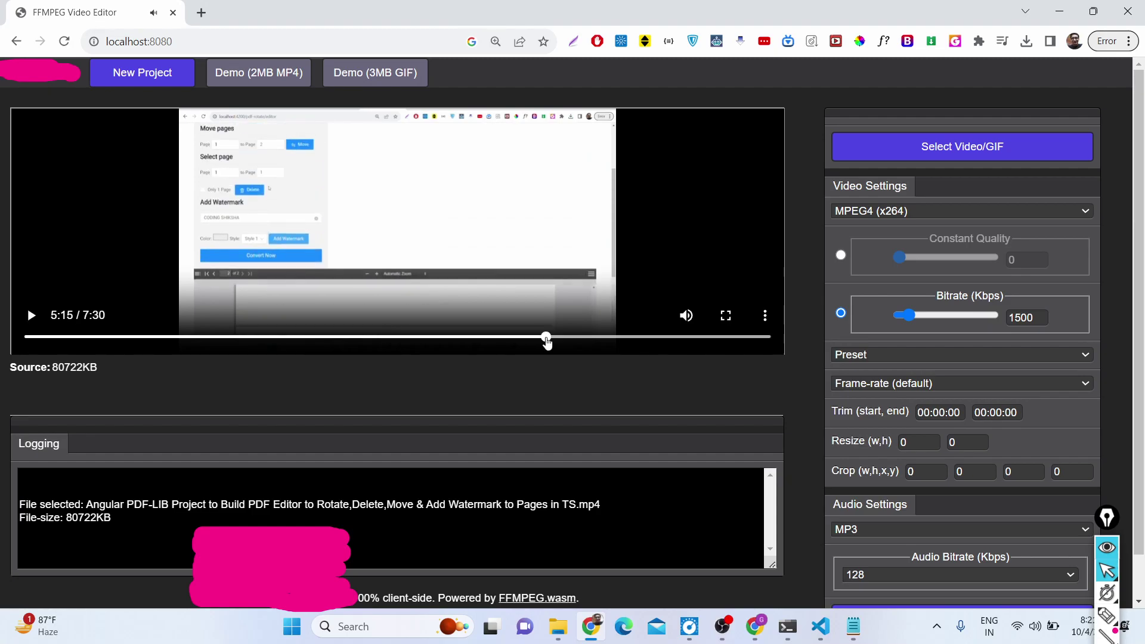
{"action": "left_click", "coordinate": [589, 338]}
{"action": "key", "text": "space"}
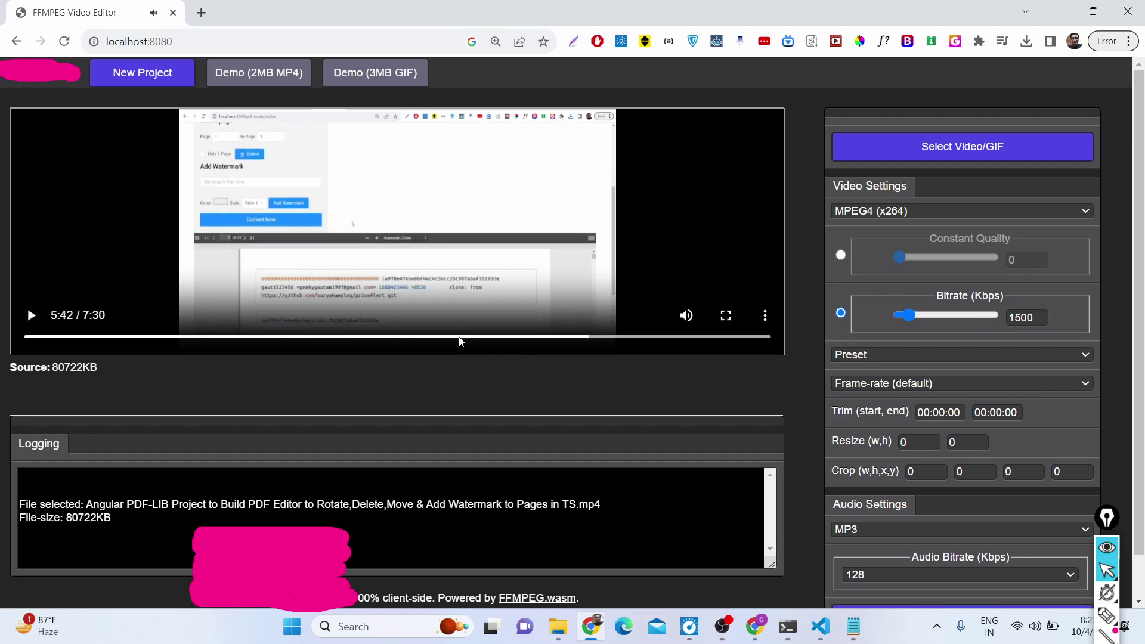
{"action": "left_click", "coordinate": [725, 315]}
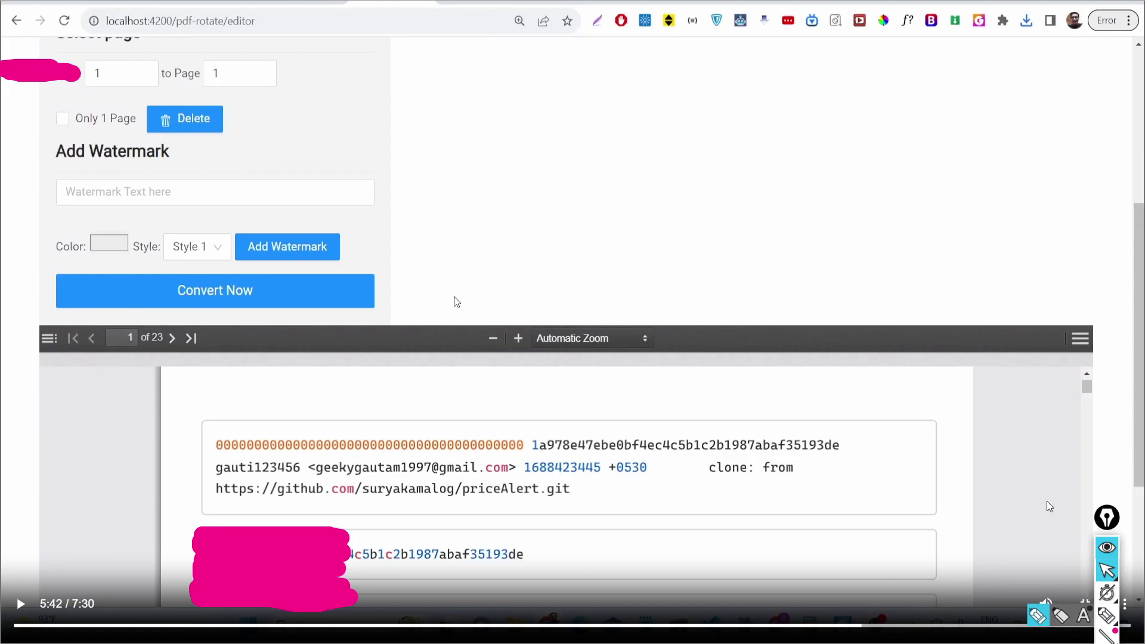
{"action": "left_click", "coordinate": [1077, 604]}
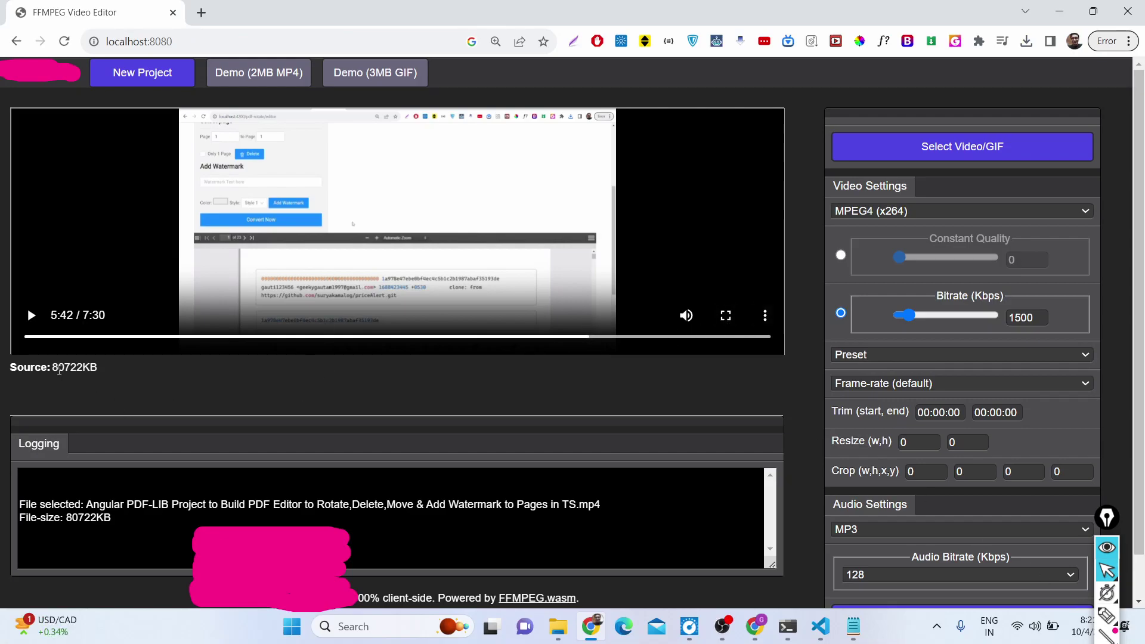
{"action": "left_click_drag", "start_coordinate": [58, 368], "coordinate": [109, 374]}
{"action": "left_click", "coordinate": [217, 496]}
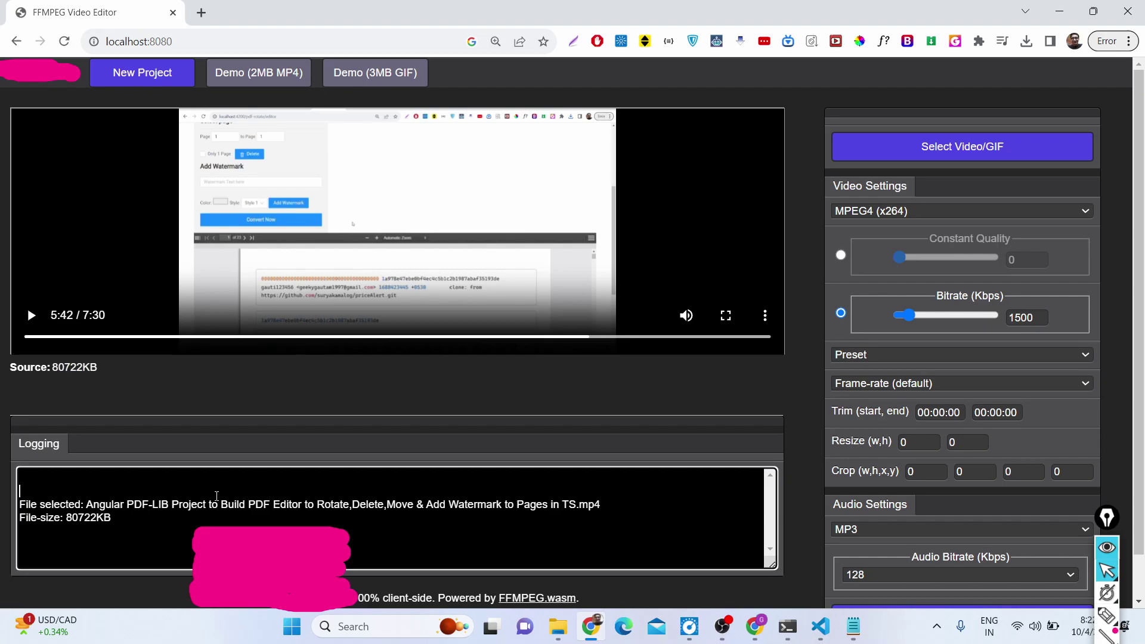
{"action": "left_click_drag", "start_coordinate": [601, 504], "coordinate": [324, 504]}
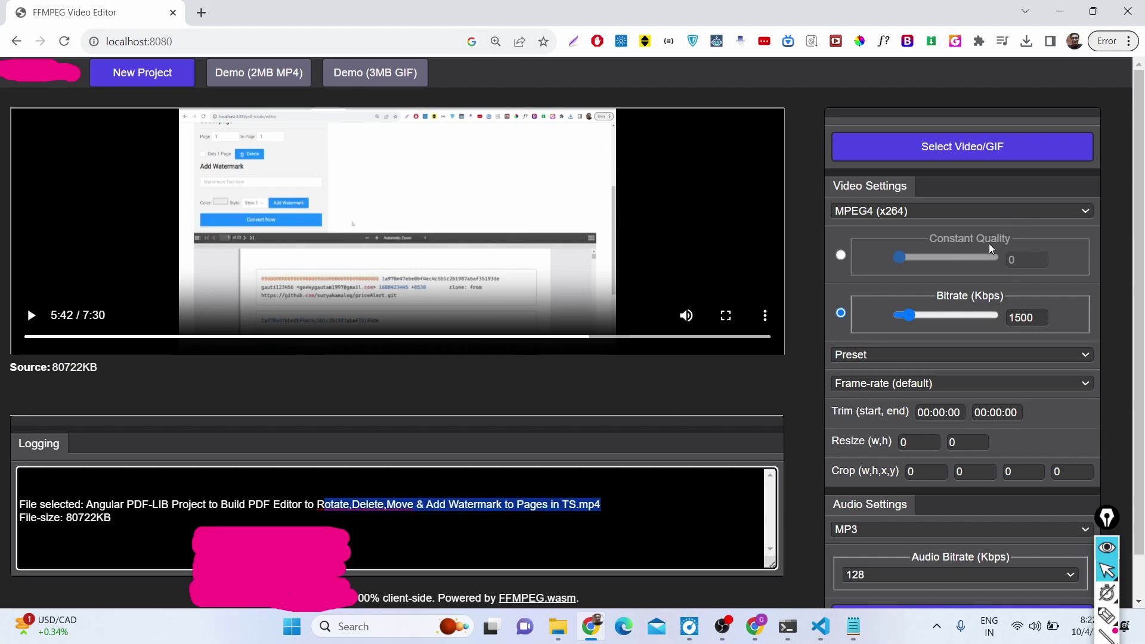
{"action": "scroll", "coordinate": [978, 268], "scroll_direction": "down", "scroll_amount": 1}
{"action": "scroll", "coordinate": [916, 314], "scroll_direction": "up", "scroll_amount": 1}
- Keep MPEG4 (x264), try Constant Quality, then return to Bitrate at 1917 Kbps
{"action": "left_click", "coordinate": [911, 210]}
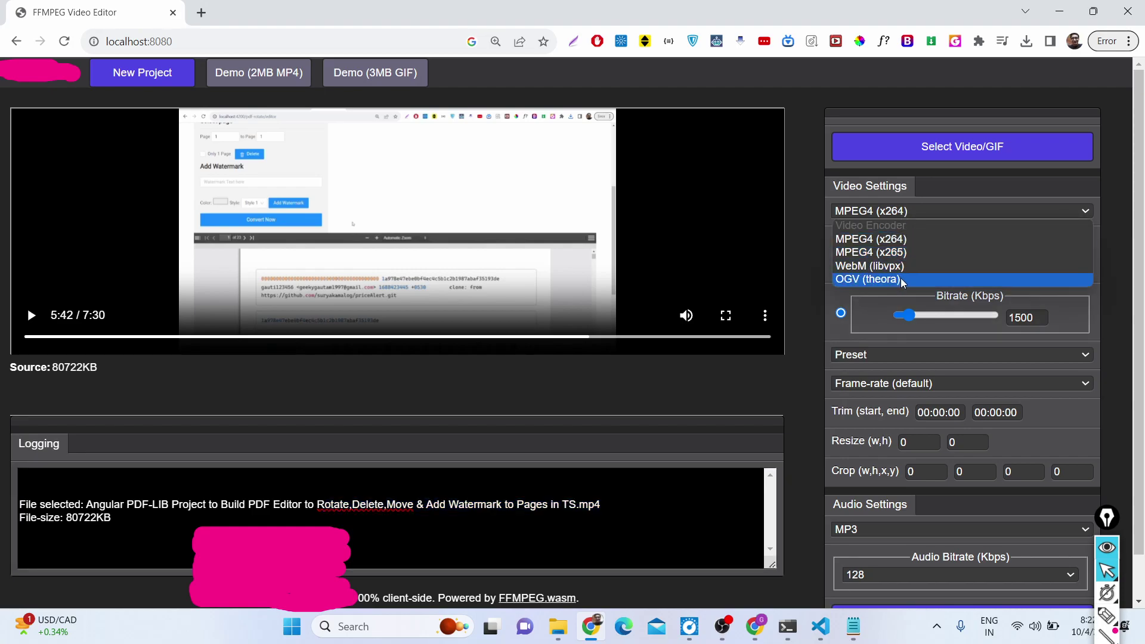
{"action": "left_click", "coordinate": [913, 240]}
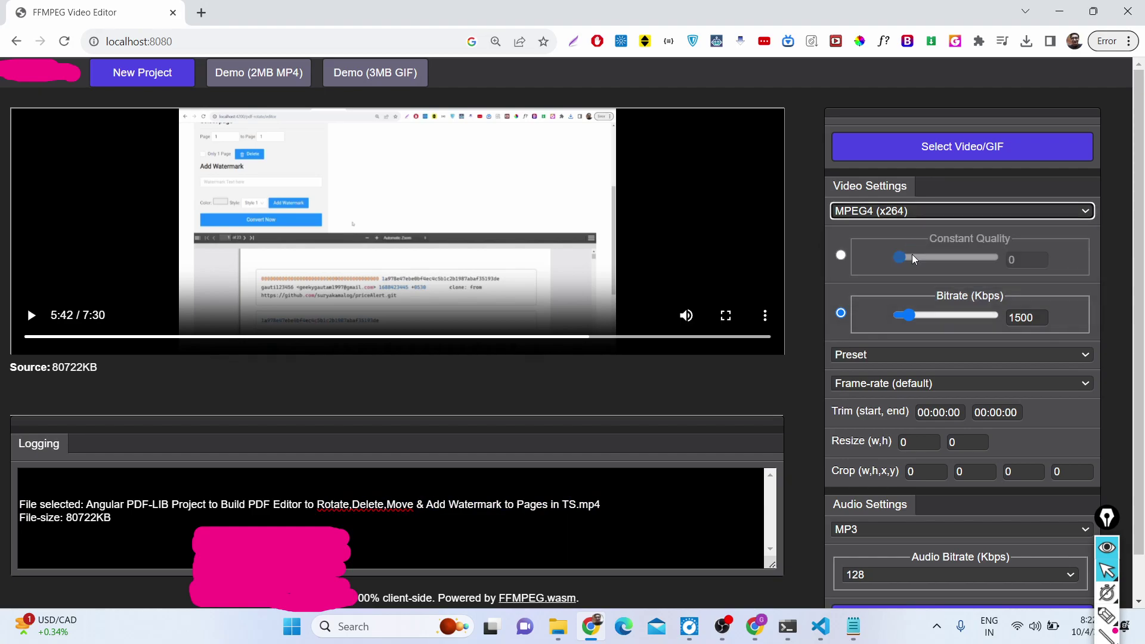
{"action": "left_click", "coordinate": [840, 255]}
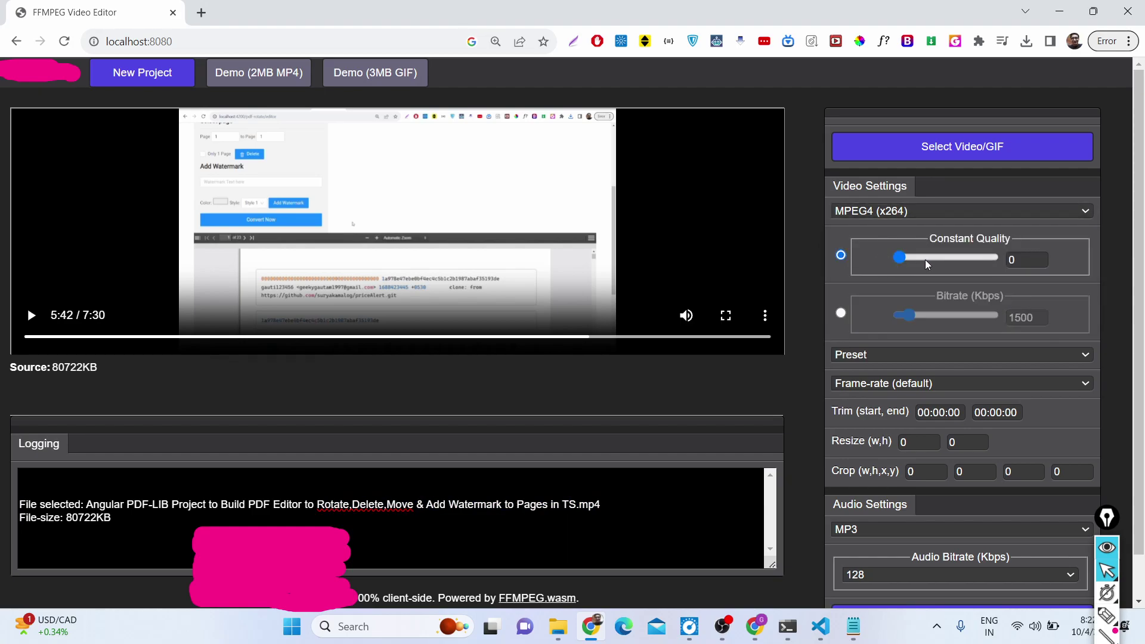
{"action": "left_click", "coordinate": [942, 258]}
{"action": "left_click_drag", "start_coordinate": [943, 260], "coordinate": [880, 262]}
{"action": "left_click", "coordinate": [841, 312]}
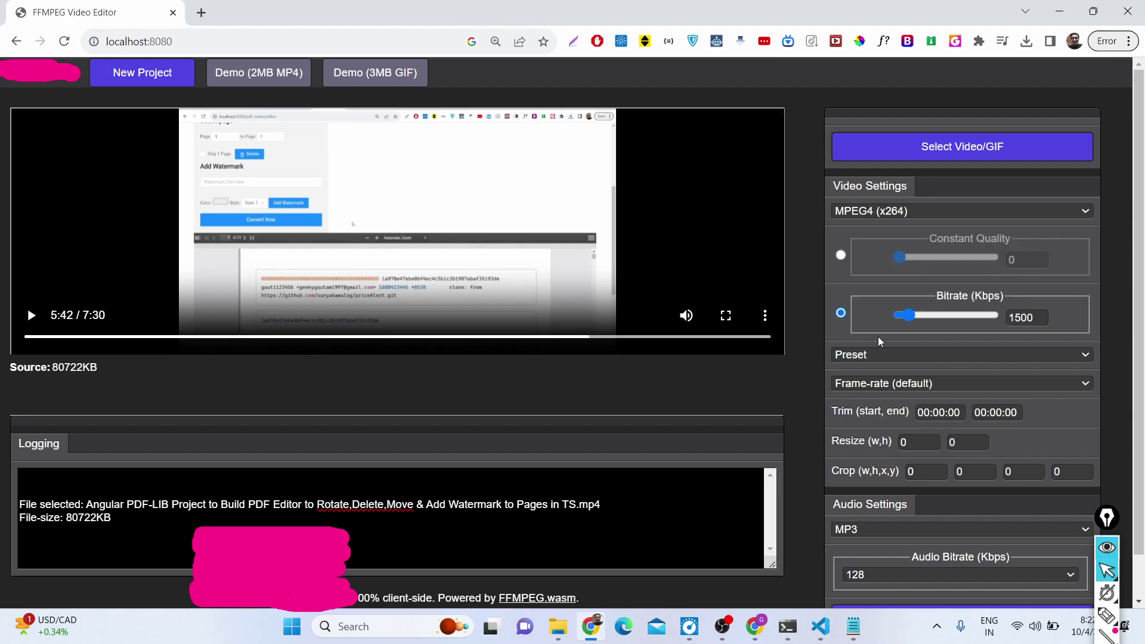
{"action": "mouse_move", "coordinate": [931, 312]}
{"action": "left_mouse_down"}
{"action": "mouse_move", "coordinate": [953, 314]}
{"action": "mouse_move", "coordinate": [911, 314]}
{"action": "left_mouse_up"}
- Choose the ultrafast encoding preset
{"action": "left_click", "coordinate": [882, 351]}
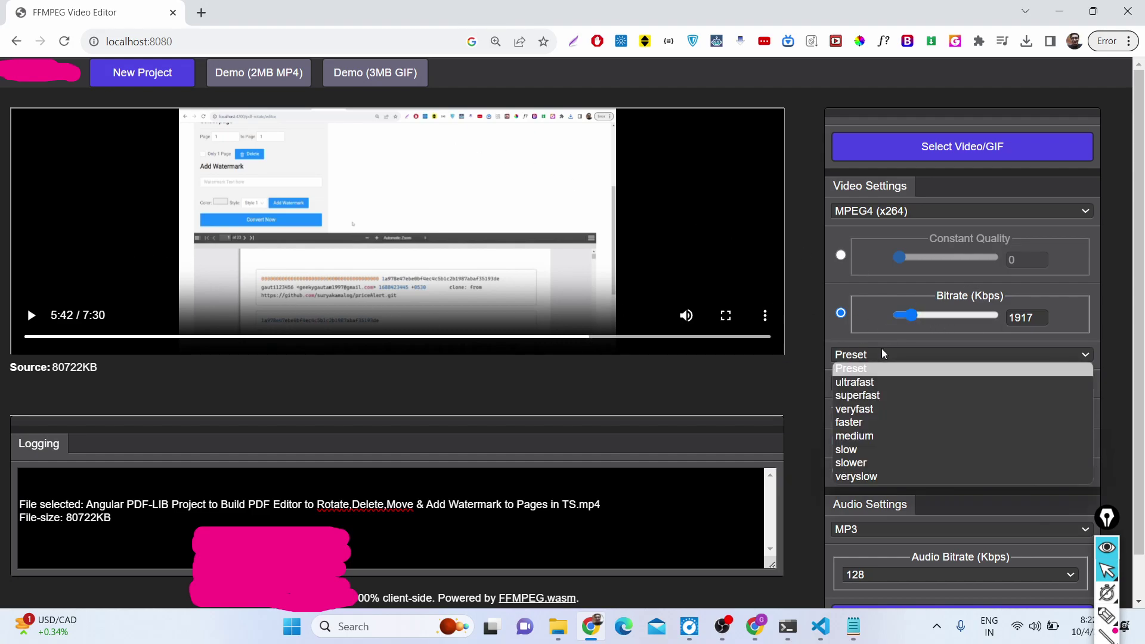
{"action": "left_click", "coordinate": [881, 386]}
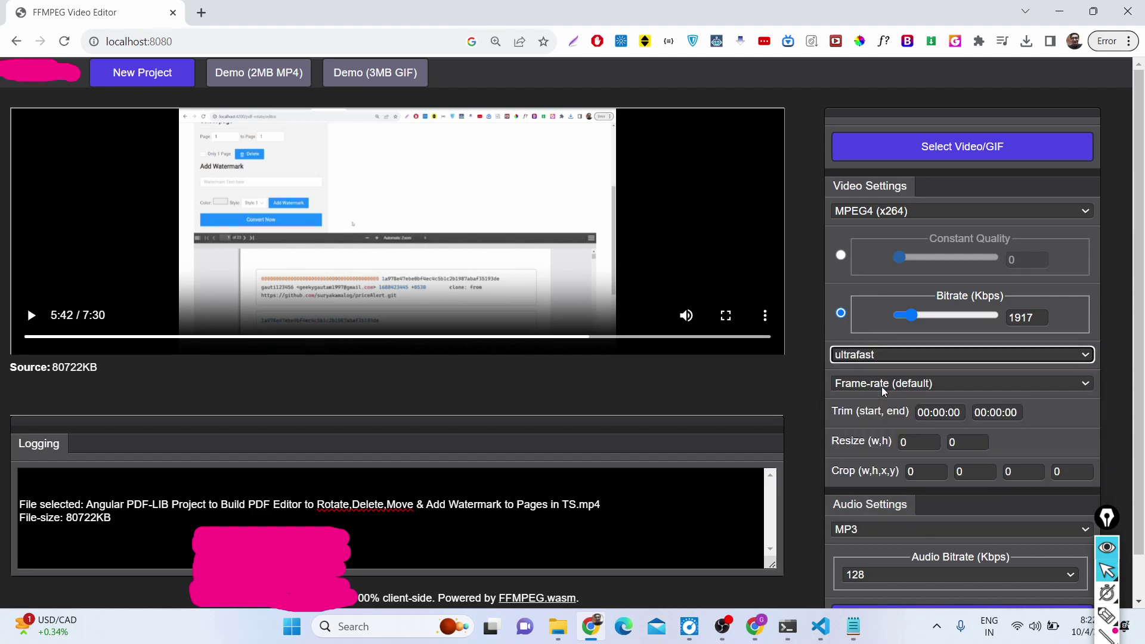
{"action": "left_click", "coordinate": [886, 355]}
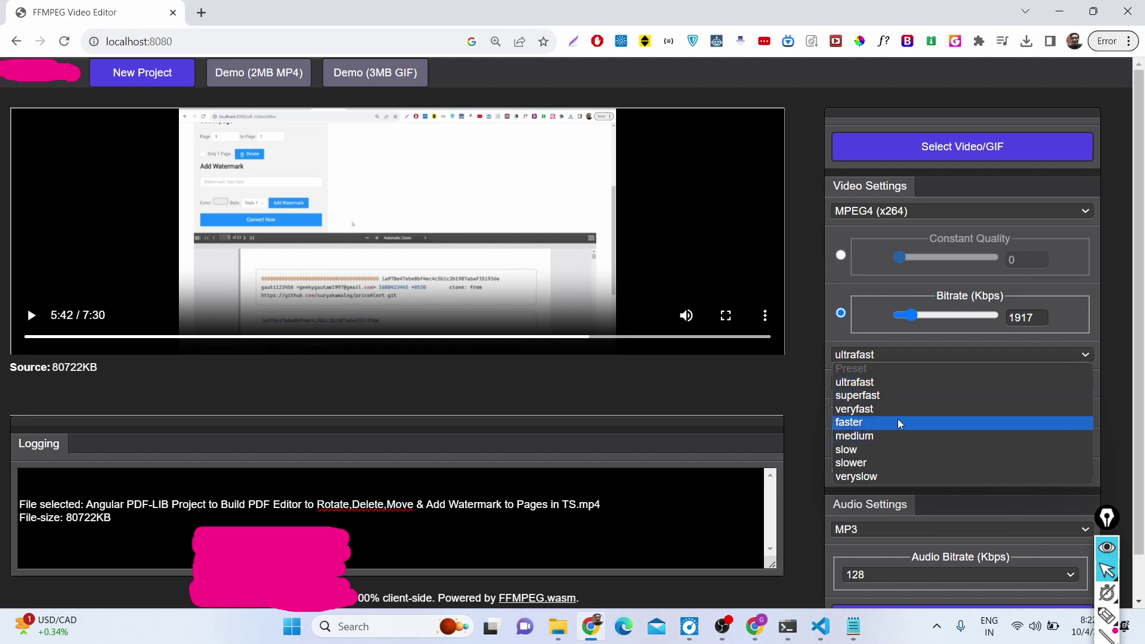
- Keep the ultrafast preset and set the frame rate to 60
{"action": "left_click", "coordinate": [900, 385]}
{"action": "left_click", "coordinate": [885, 388]}
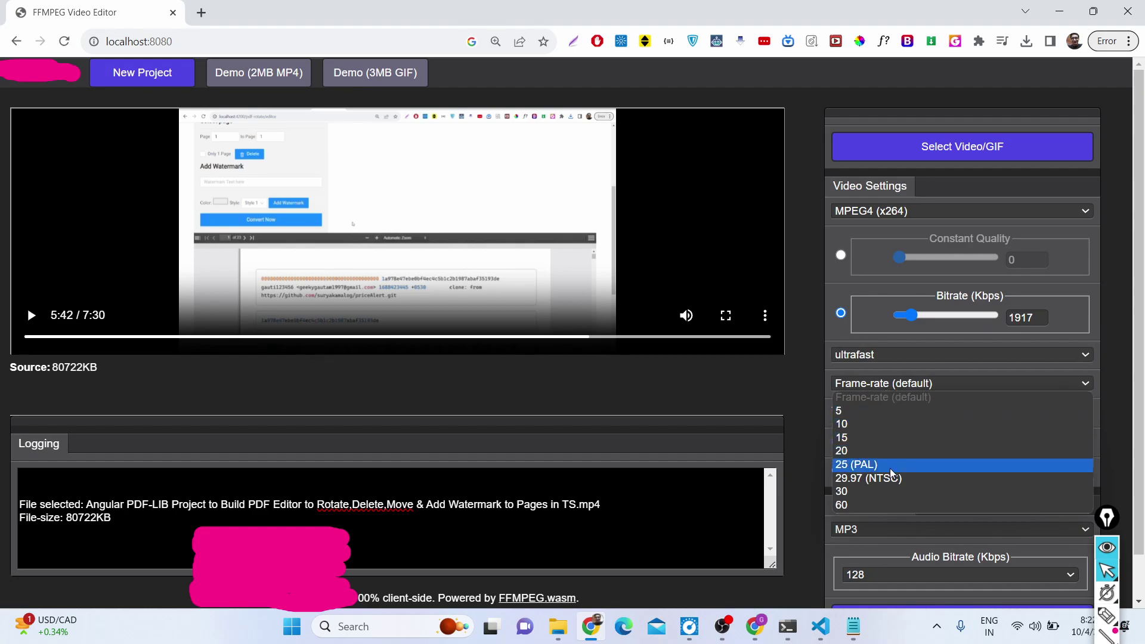
{"action": "left_click", "coordinate": [859, 505]}
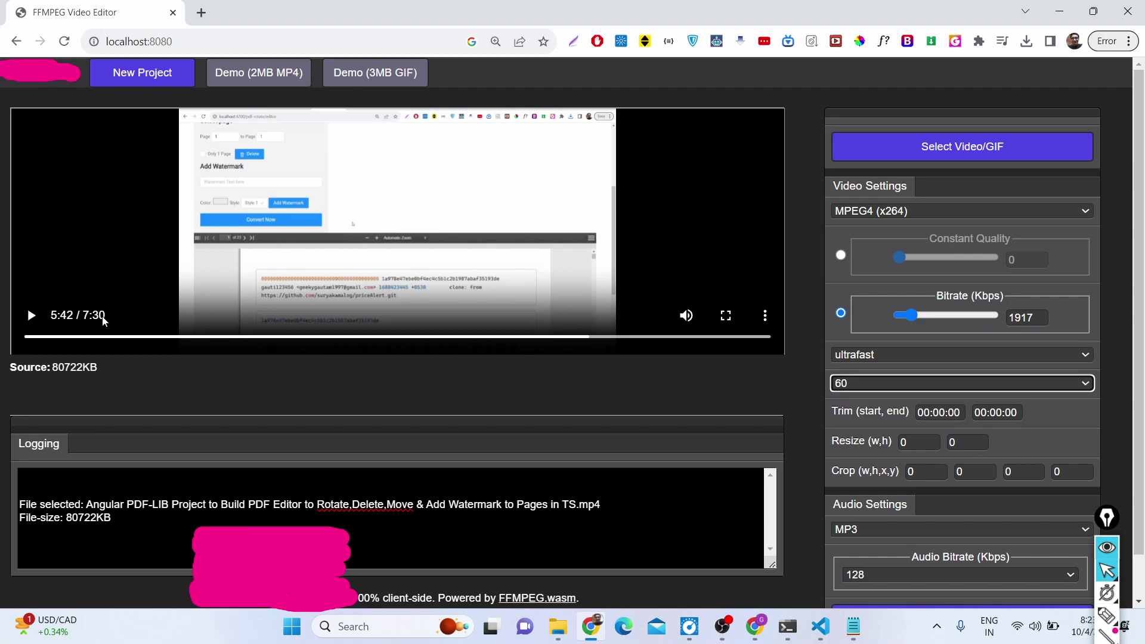
- Trim the clip from 00:00:00 to 00:00:05 and keep MP3 as the audio codec
{"action": "left_click", "coordinate": [959, 413]}
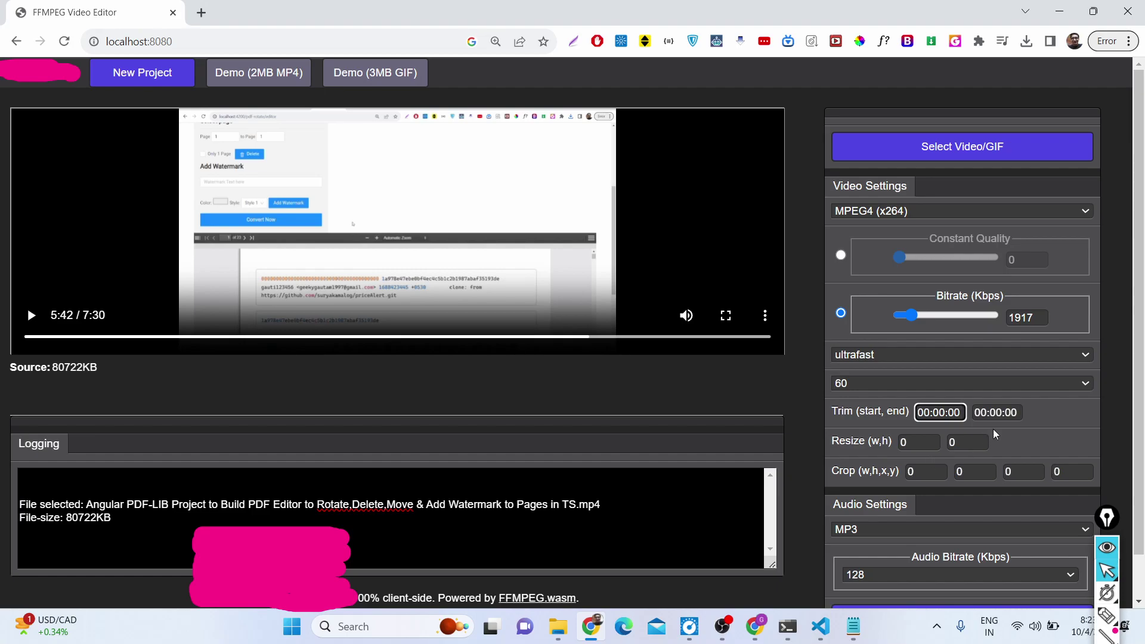
{"action": "left_click", "coordinate": [1019, 412]}
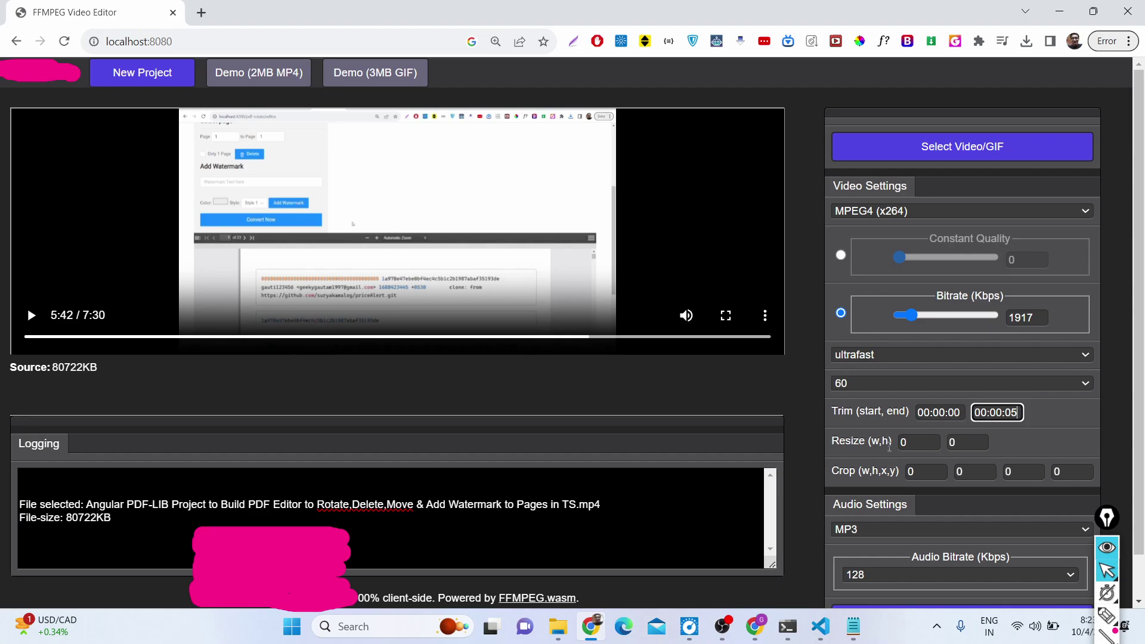
{"action": "scroll", "coordinate": [857, 466], "scroll_direction": "down", "scroll_amount": 1}
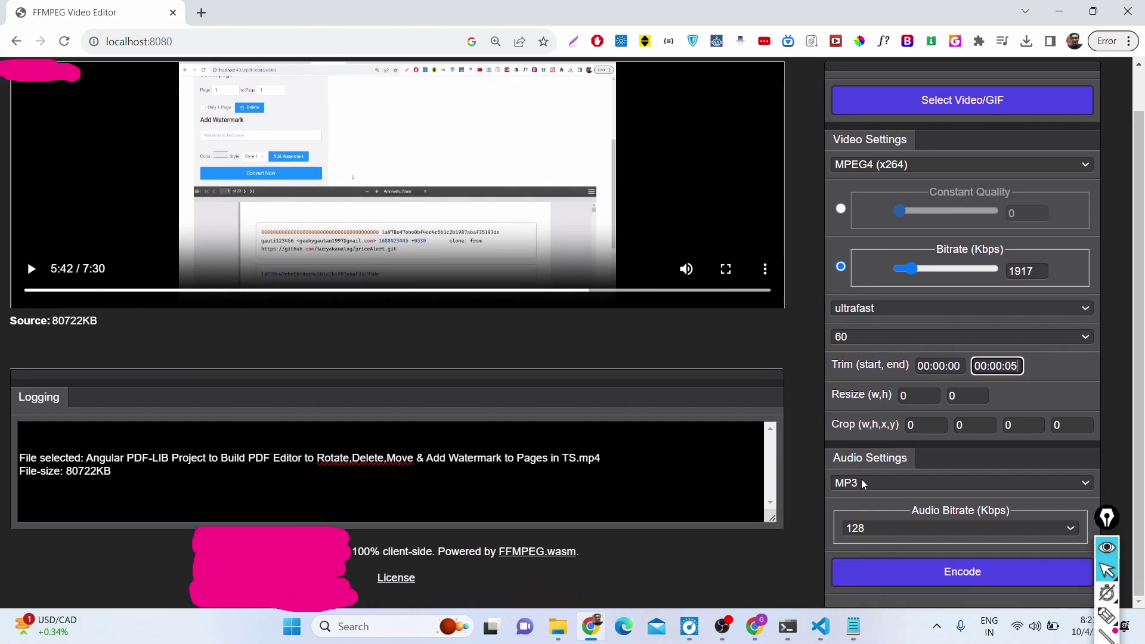
{"action": "left_click", "coordinate": [861, 482]}
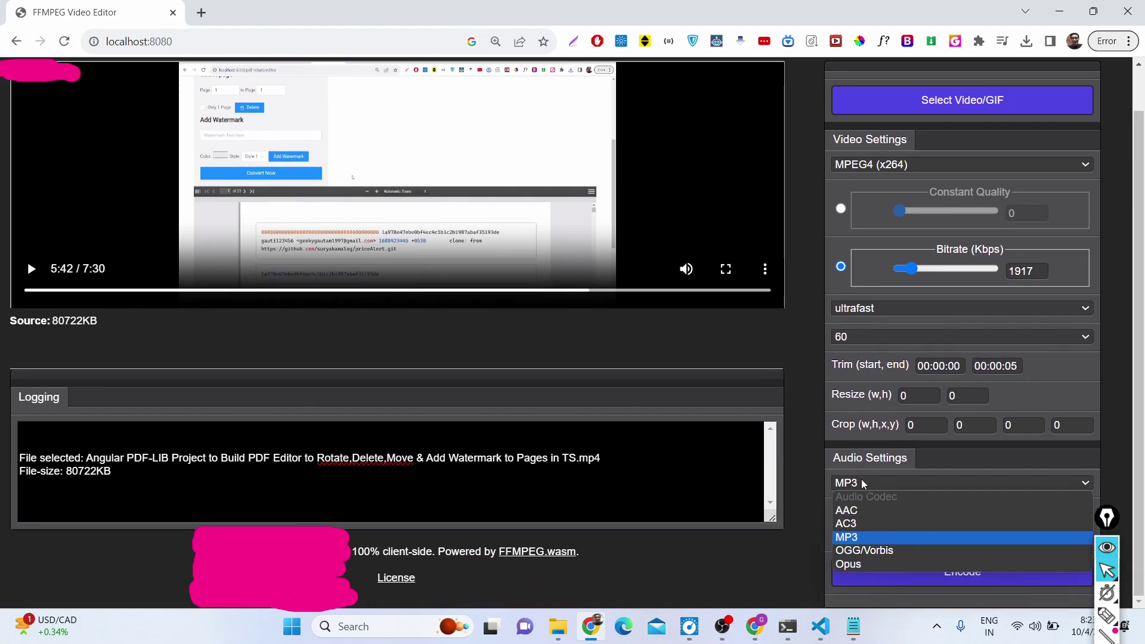
{"action": "left_click", "coordinate": [867, 538]}
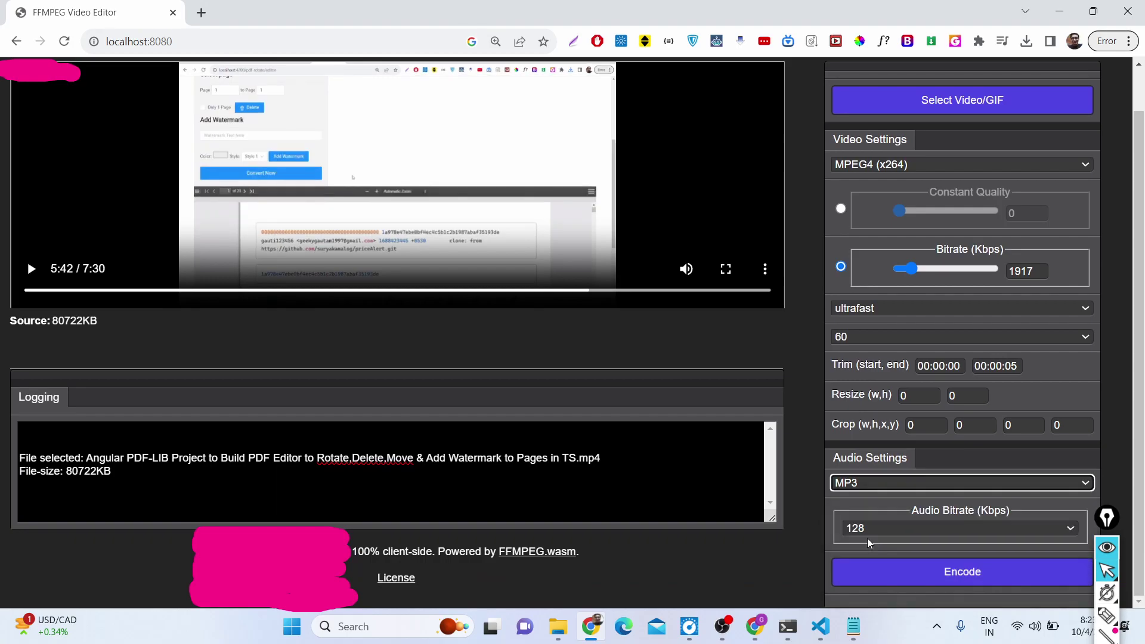
- Encode the five-second 695 KB clip, then play and pause its preview
{"action": "left_click", "coordinate": [909, 574]}
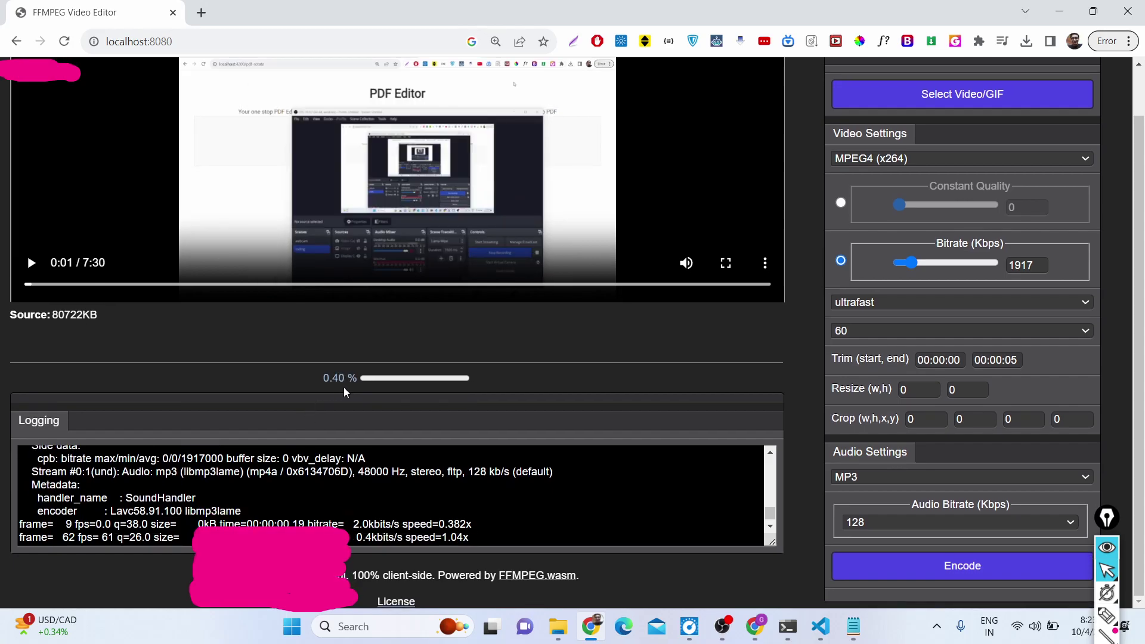
{"action": "scroll", "coordinate": [346, 400], "scroll_direction": "down", "scroll_amount": 1}
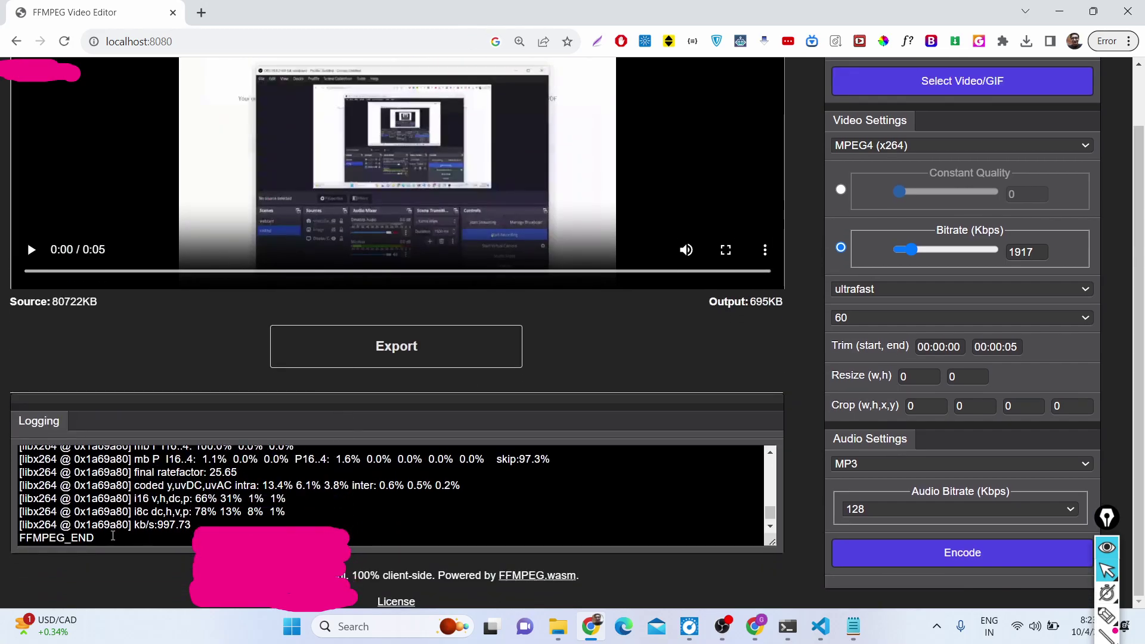
{"action": "scroll", "coordinate": [460, 324], "scroll_direction": "up", "scroll_amount": 1}
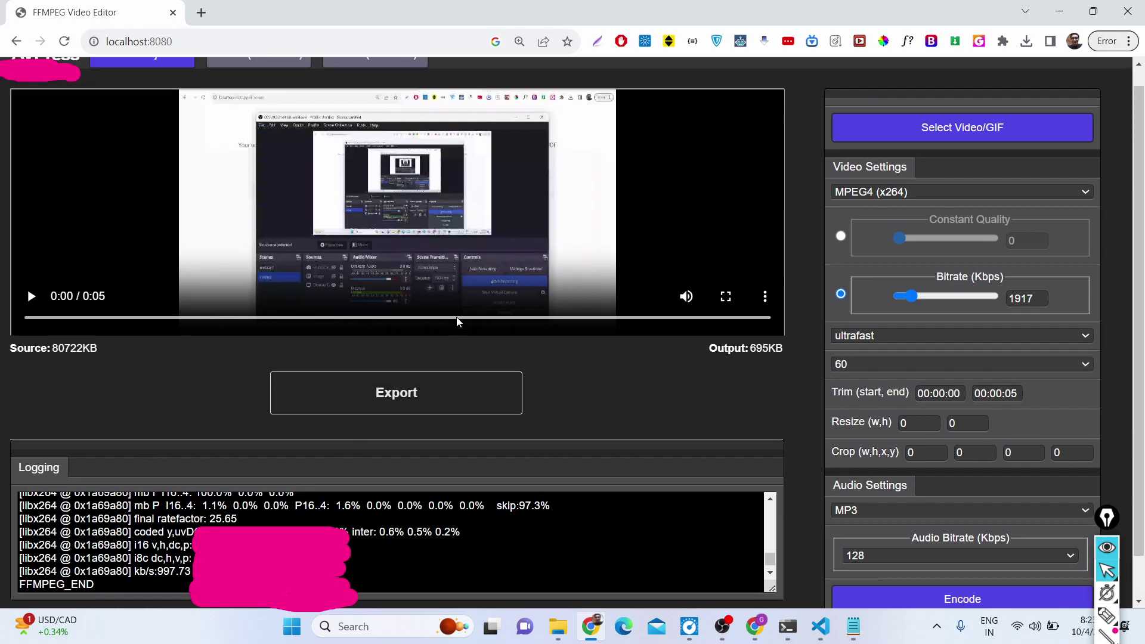
{"action": "left_click", "coordinate": [31, 315]}
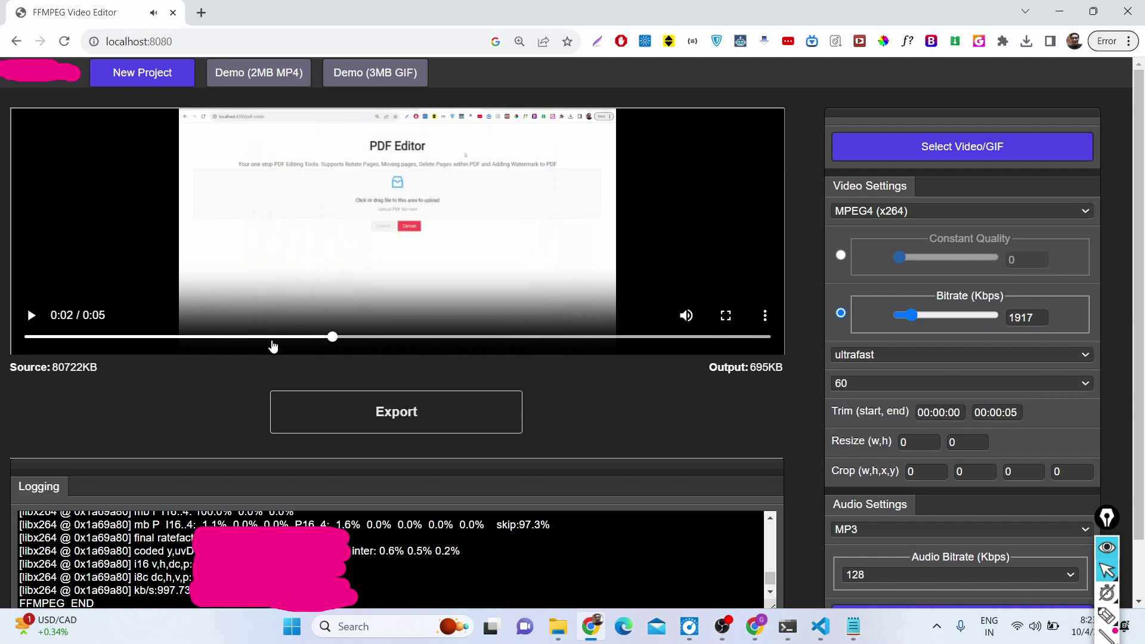
{"action": "left_click", "coordinate": [31, 318]}
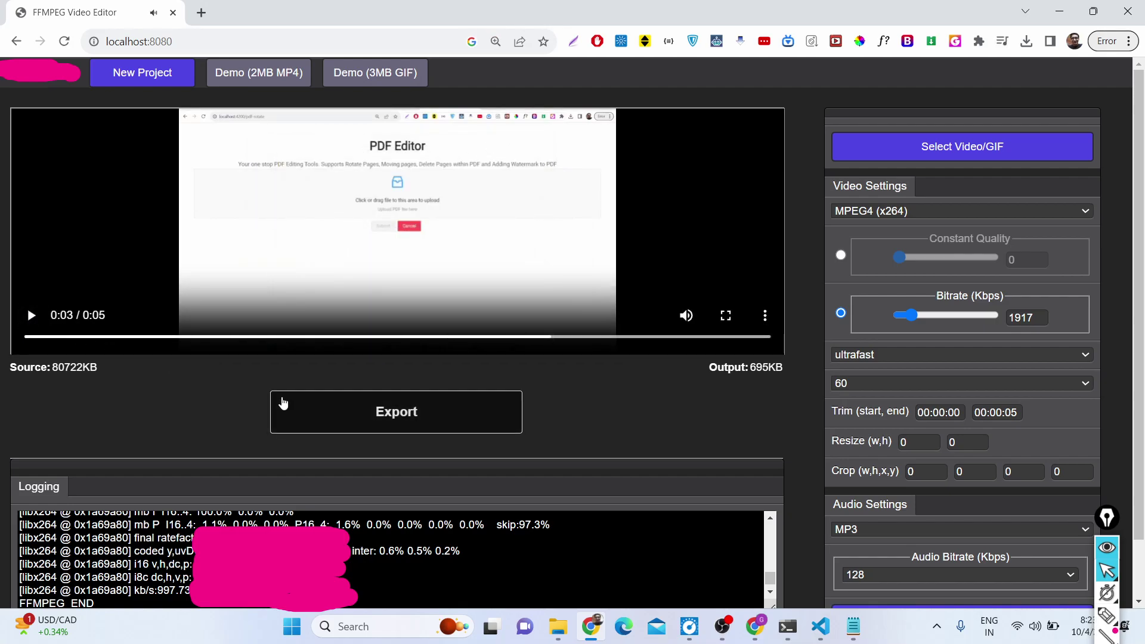
- Play the downloaded video (2).mp4 in Media Player, then close the player
{"action": "left_click", "coordinate": [341, 422]}
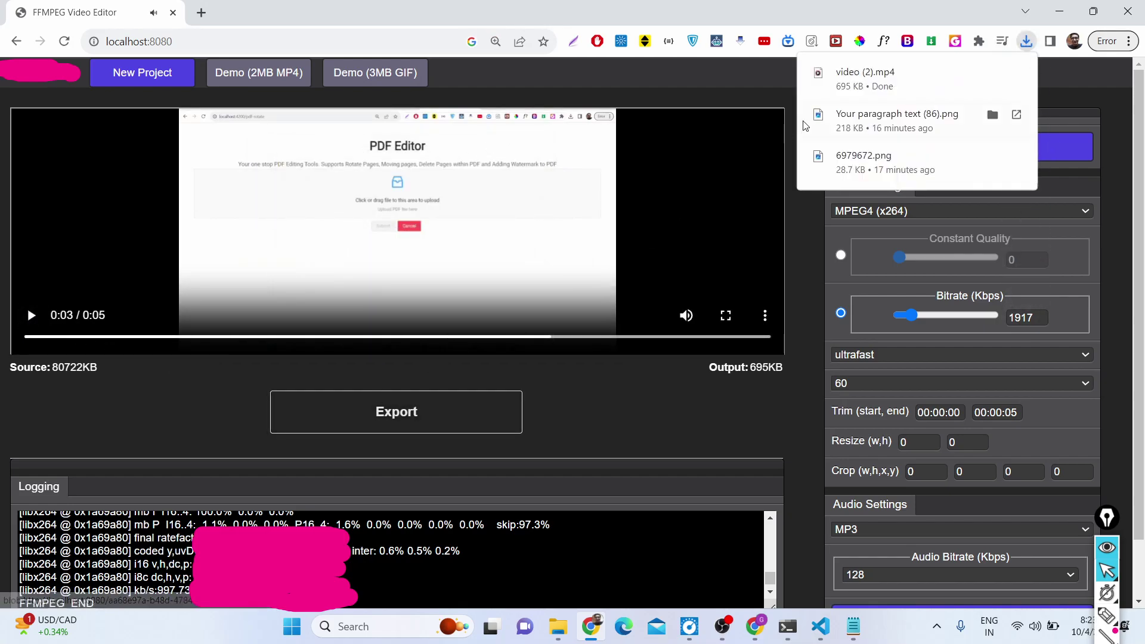
{"action": "left_click", "coordinate": [888, 83]}
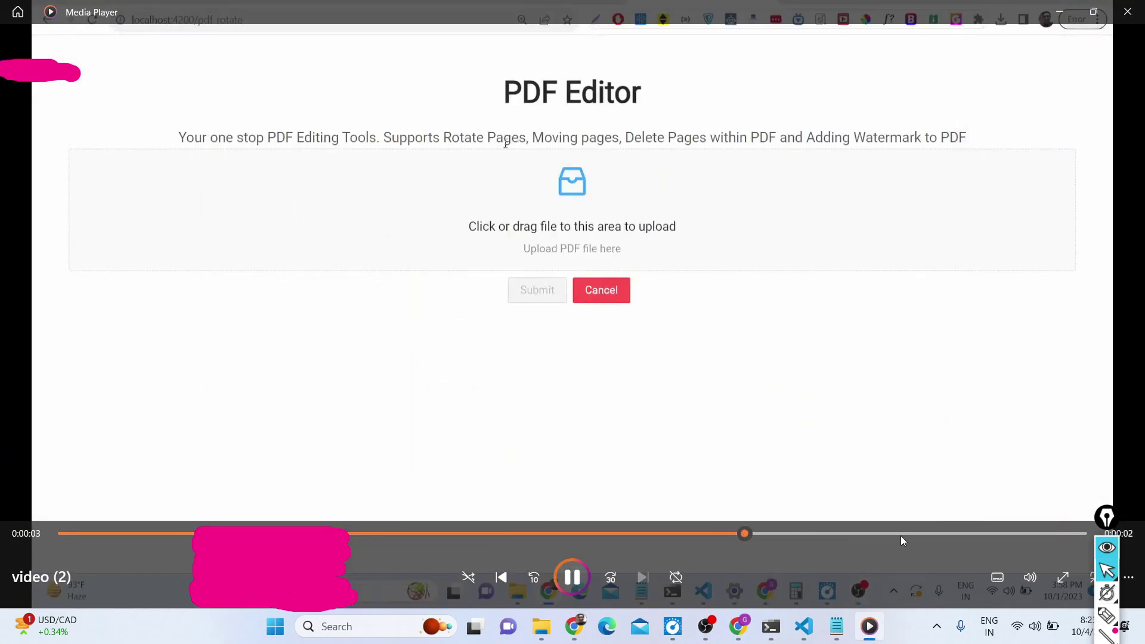
{"action": "left_click", "coordinate": [1124, 12]}
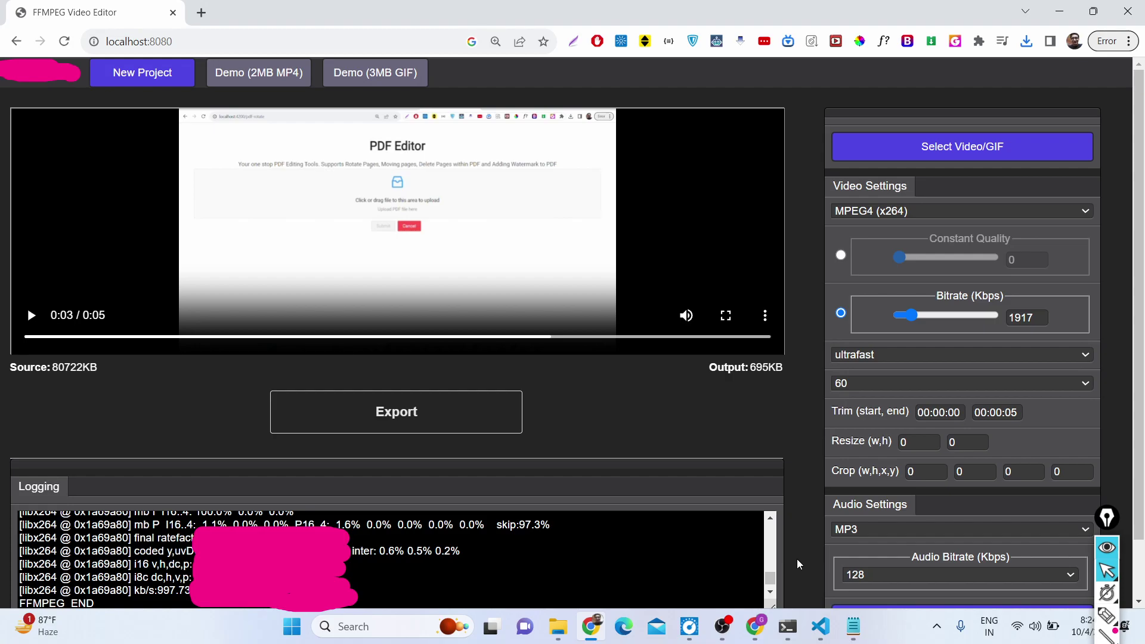
- In VS Code, inspect package.json and its express dependency
{"action": "left_click", "coordinate": [821, 626]}
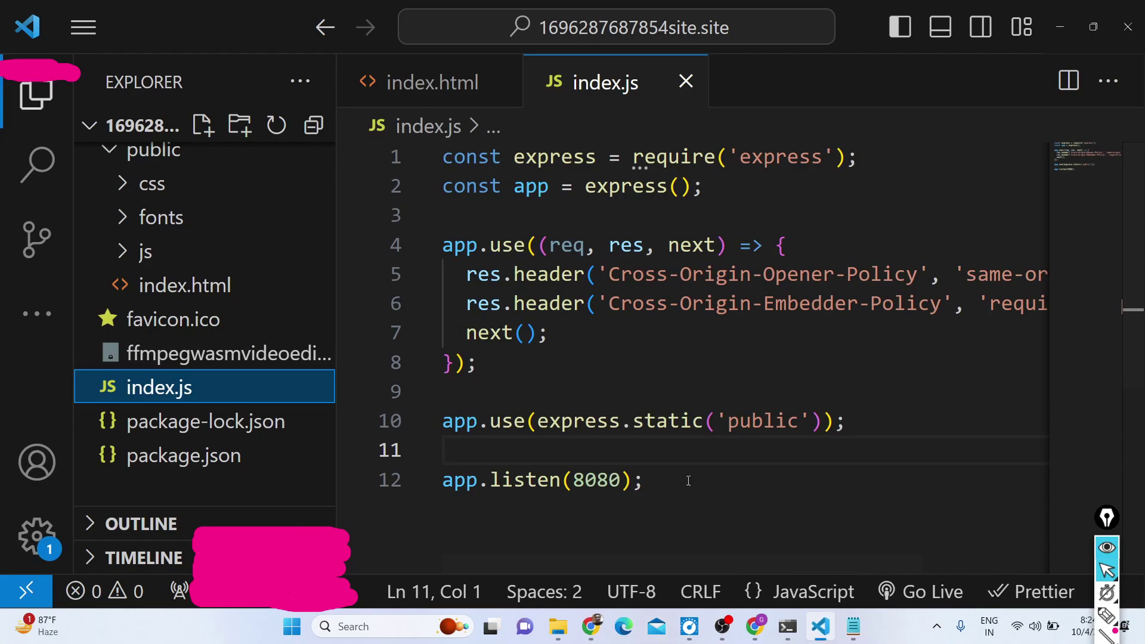
{"action": "scroll", "coordinate": [130, 222], "scroll_direction": "up", "scroll_amount": 1}
{"action": "scroll", "coordinate": [130, 222], "scroll_direction": "down", "scroll_amount": 1}
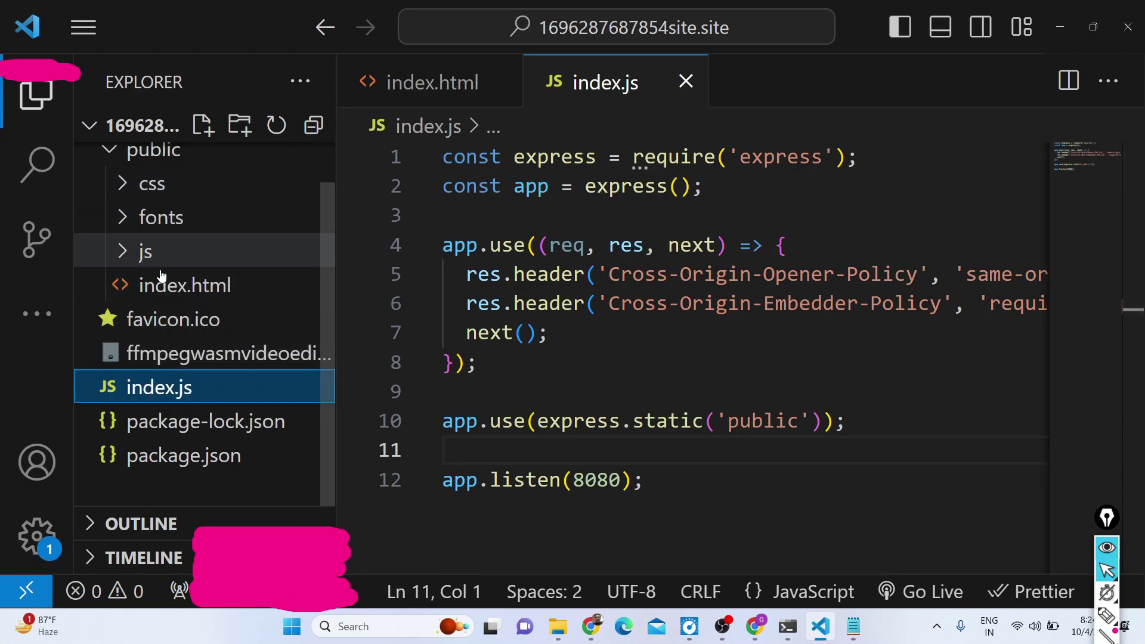
{"action": "left_click", "coordinate": [165, 462]}
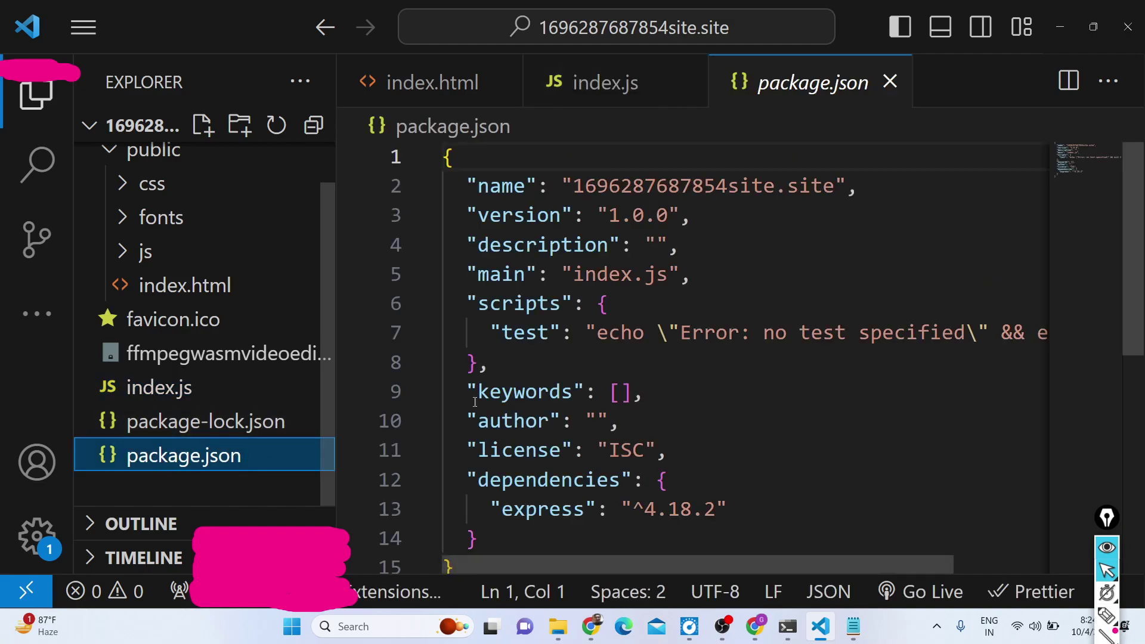
{"action": "scroll", "coordinate": [545, 374], "scroll_direction": "down", "scroll_amount": 5}
{"action": "scroll", "coordinate": [553, 371], "scroll_direction": "up", "scroll_amount": 2}
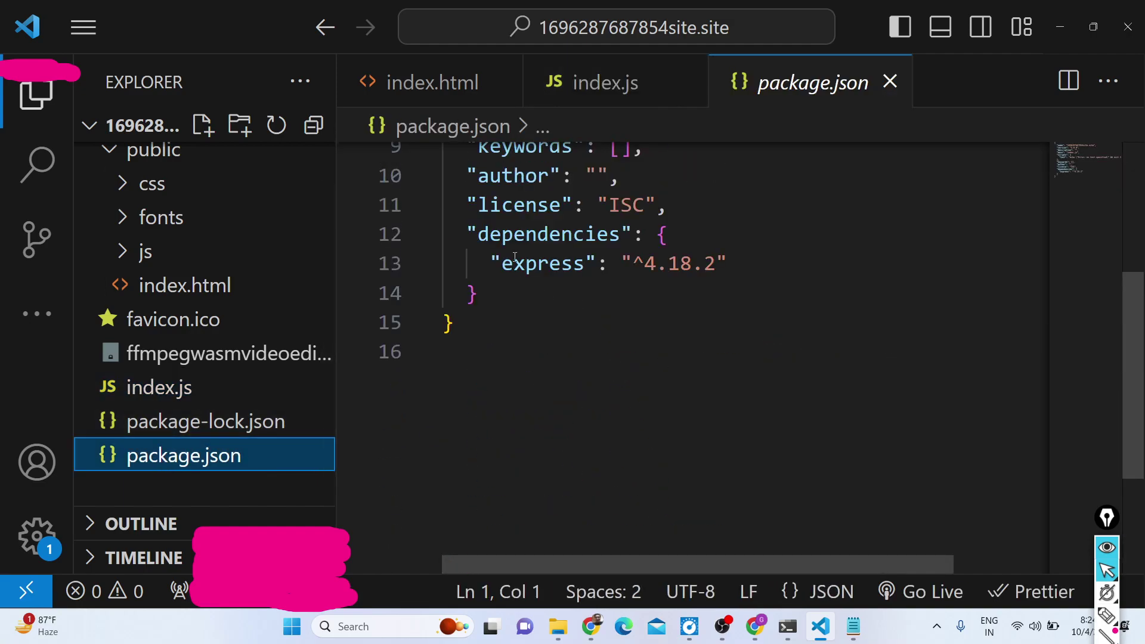
{"action": "left_click_drag", "start_coordinate": [493, 253], "coordinate": [731, 254]}
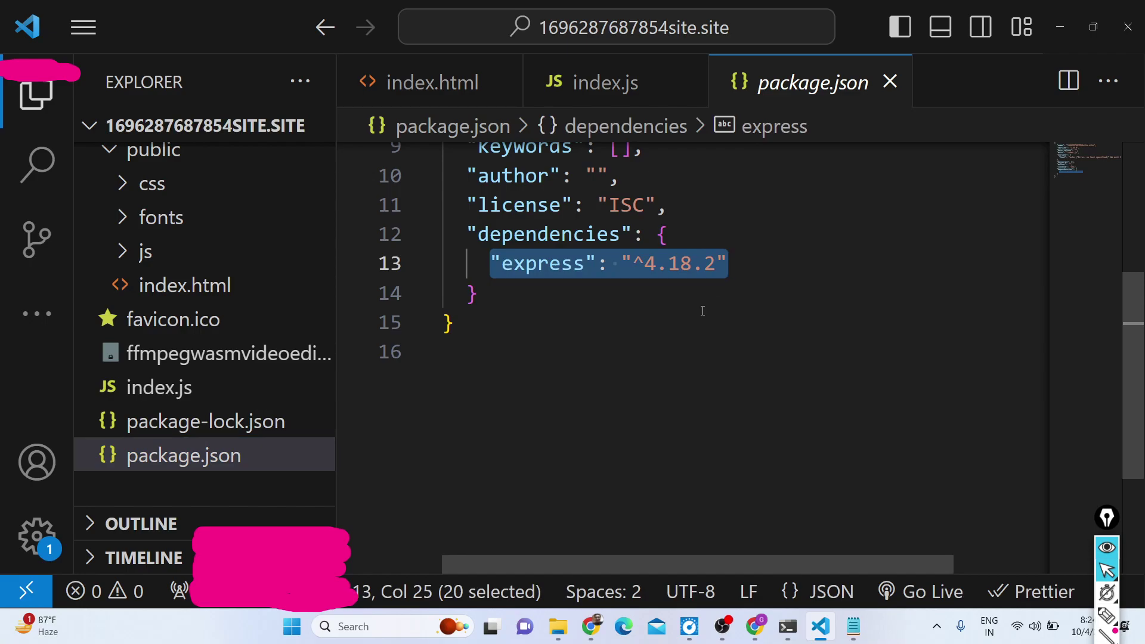
{"action": "scroll", "coordinate": [702, 310], "scroll_direction": "up", "scroll_amount": 3}
{"action": "scroll", "coordinate": [701, 312], "scroll_direction": "down", "scroll_amount": 3}
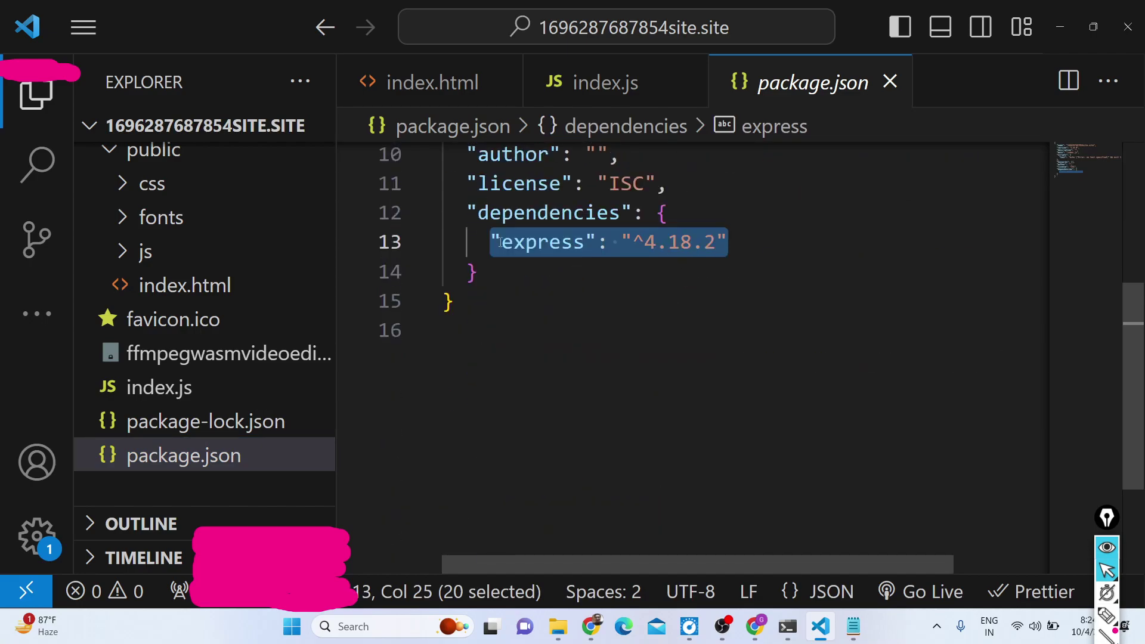
{"action": "left_click", "coordinate": [523, 280]}
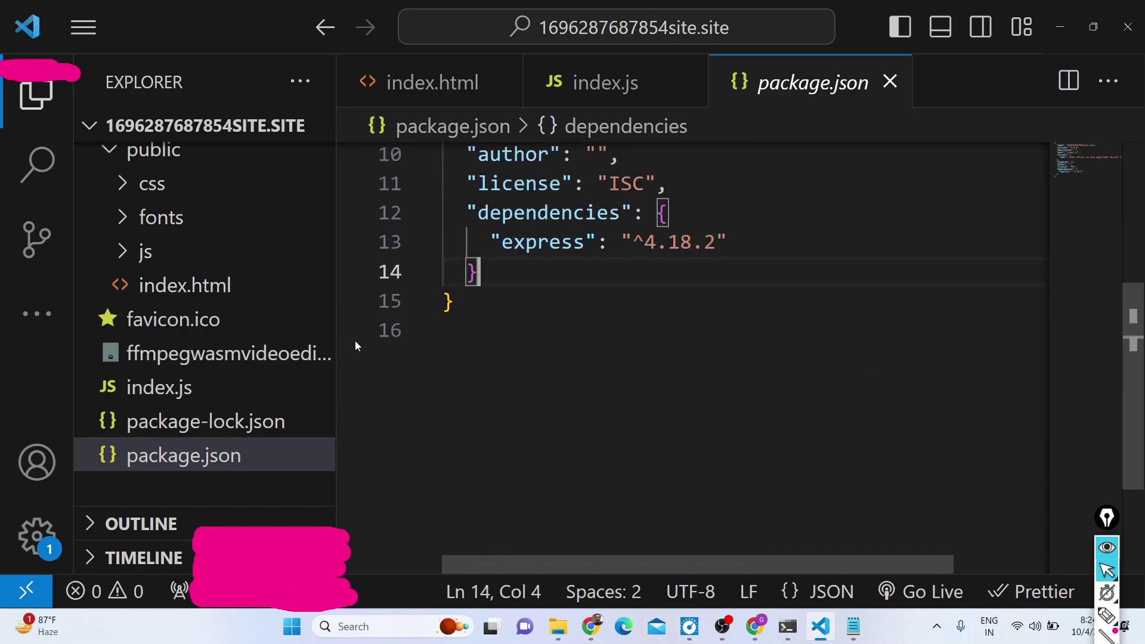
- Browse index.html and the app.6de1d36e.js and chunk-vendors.157447b8.js bundles
{"action": "left_click", "coordinate": [186, 297]}
{"action": "scroll", "coordinate": [186, 296], "scroll_direction": "up", "scroll_amount": 1}
{"action": "scroll", "coordinate": [409, 296], "scroll_direction": "up", "scroll_amount": 2}
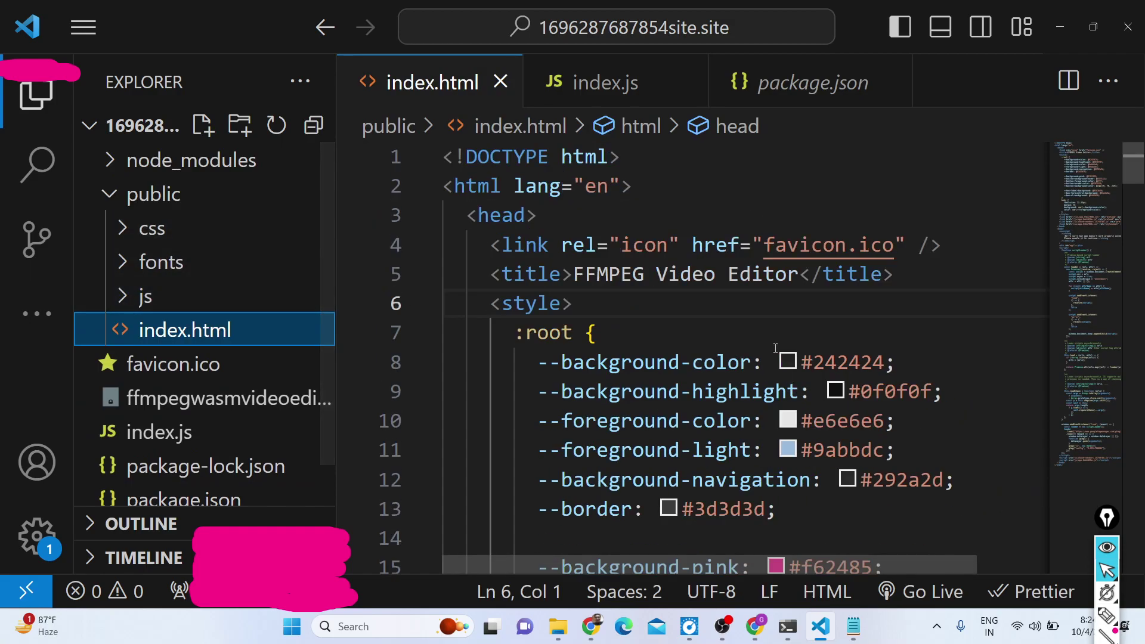
{"action": "scroll", "coordinate": [758, 297], "scroll_direction": "down", "scroll_amount": 1}
{"action": "scroll", "coordinate": [759, 296], "scroll_direction": "down", "scroll_amount": 20}
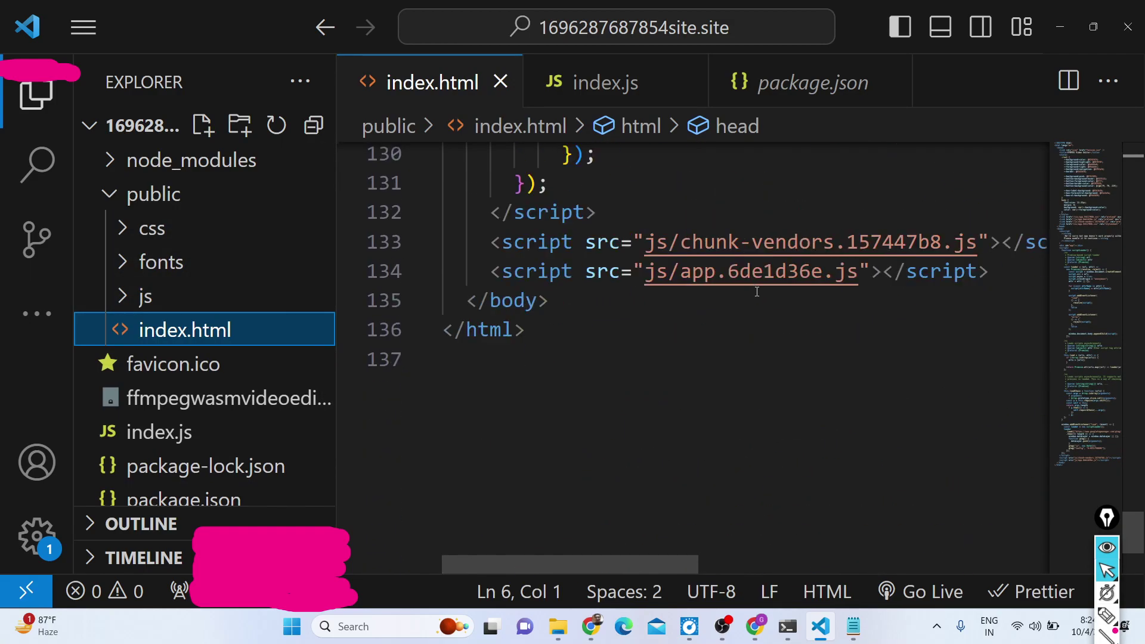
{"action": "left_click", "coordinate": [148, 297]}
{"action": "left_click", "coordinate": [178, 330]}
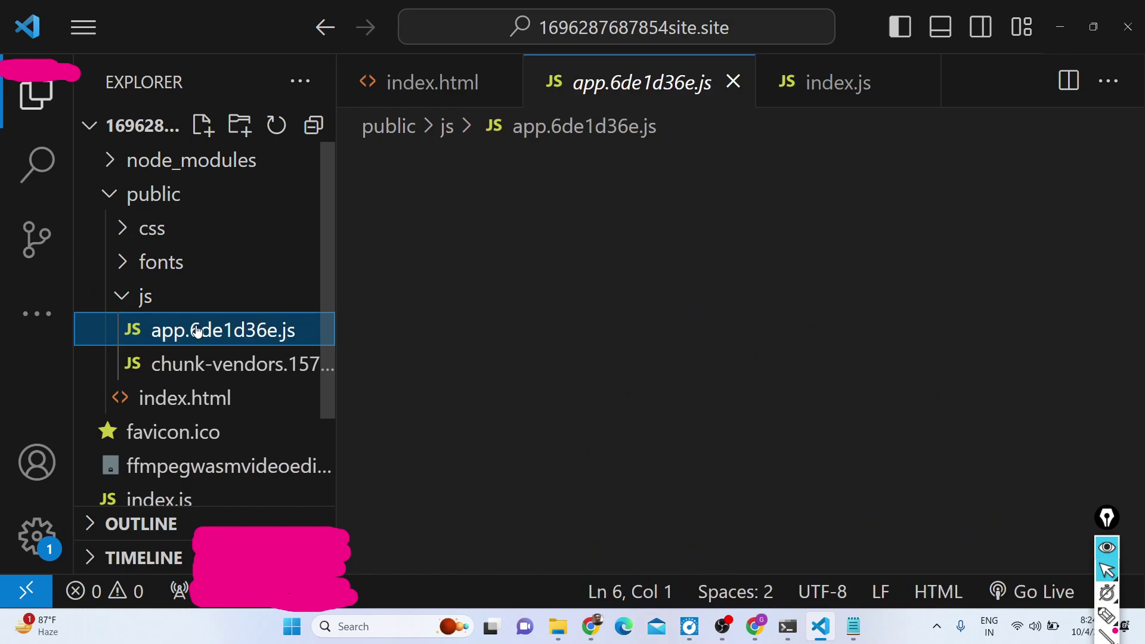
{"action": "left_click", "coordinate": [210, 365]}
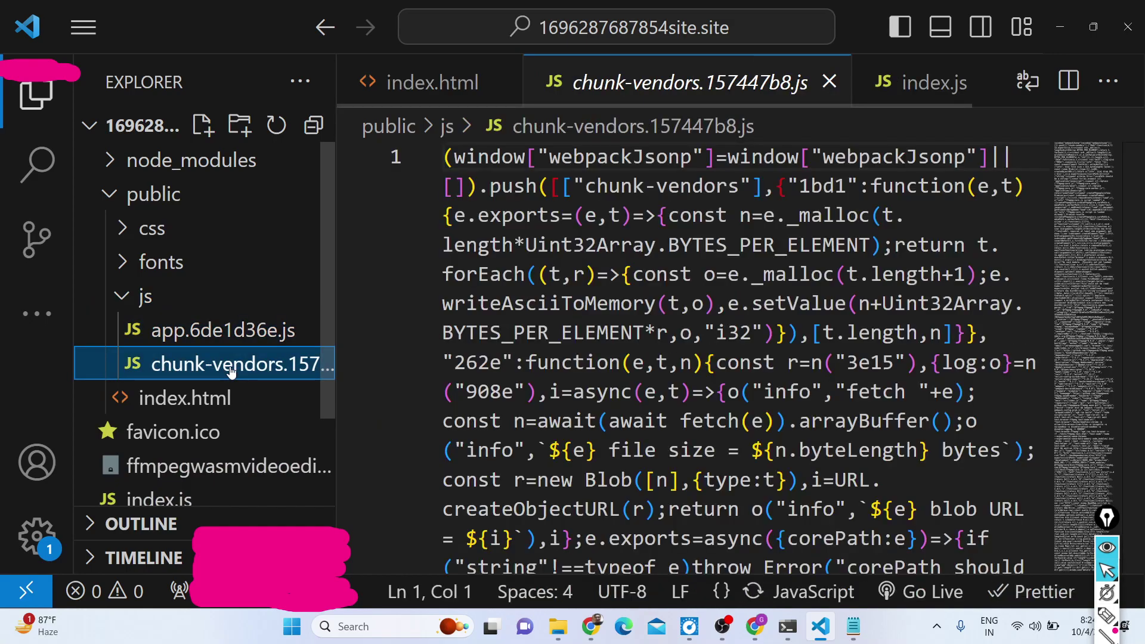
- Reformat the minified app.54117086.css stylesheet with Format Document
{"action": "left_click", "coordinate": [191, 272]}
{"action": "left_click", "coordinate": [178, 228]}
{"action": "left_click", "coordinate": [248, 263]}
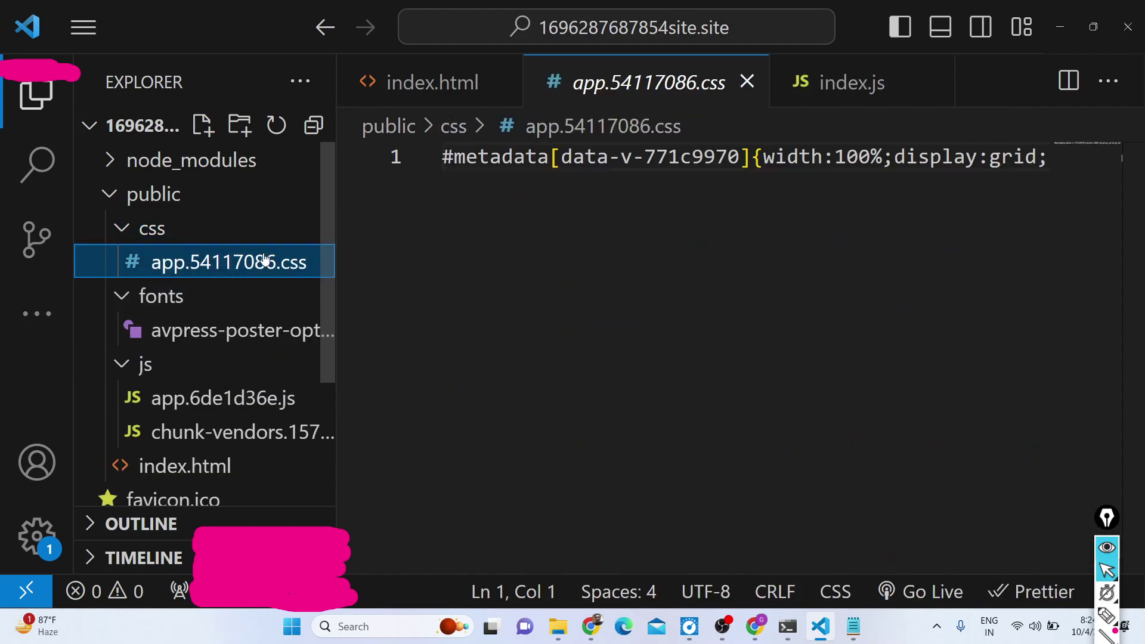
{"action": "right_click", "coordinate": [577, 335]}
{"action": "left_click", "coordinate": [647, 352]}
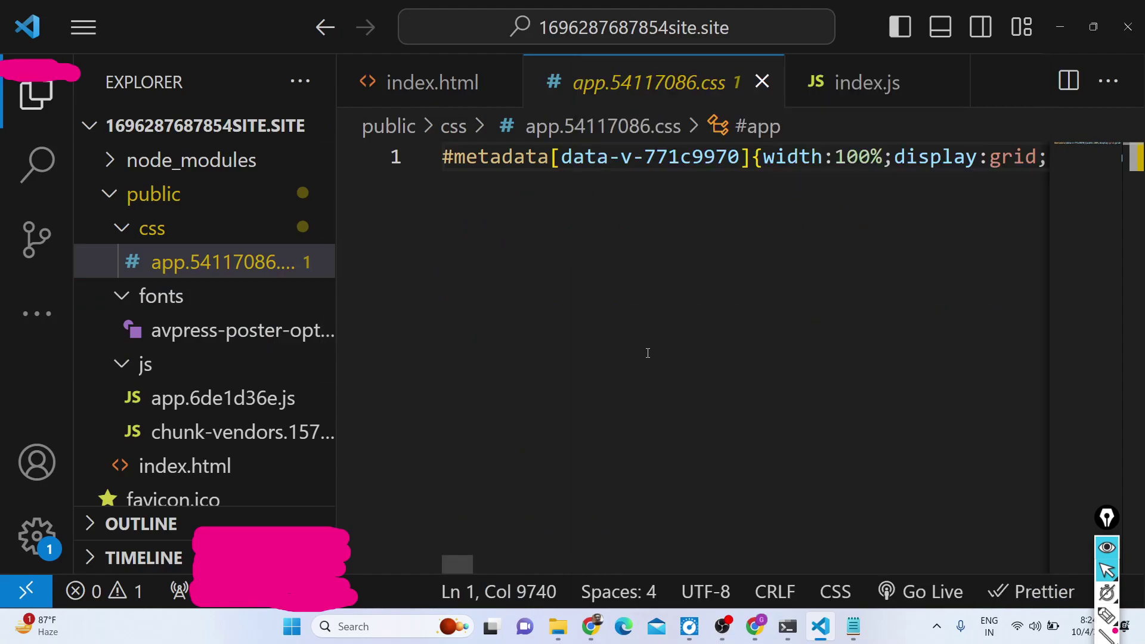
{"action": "scroll", "coordinate": [574, 240], "scroll_direction": "up", "scroll_amount": 20}
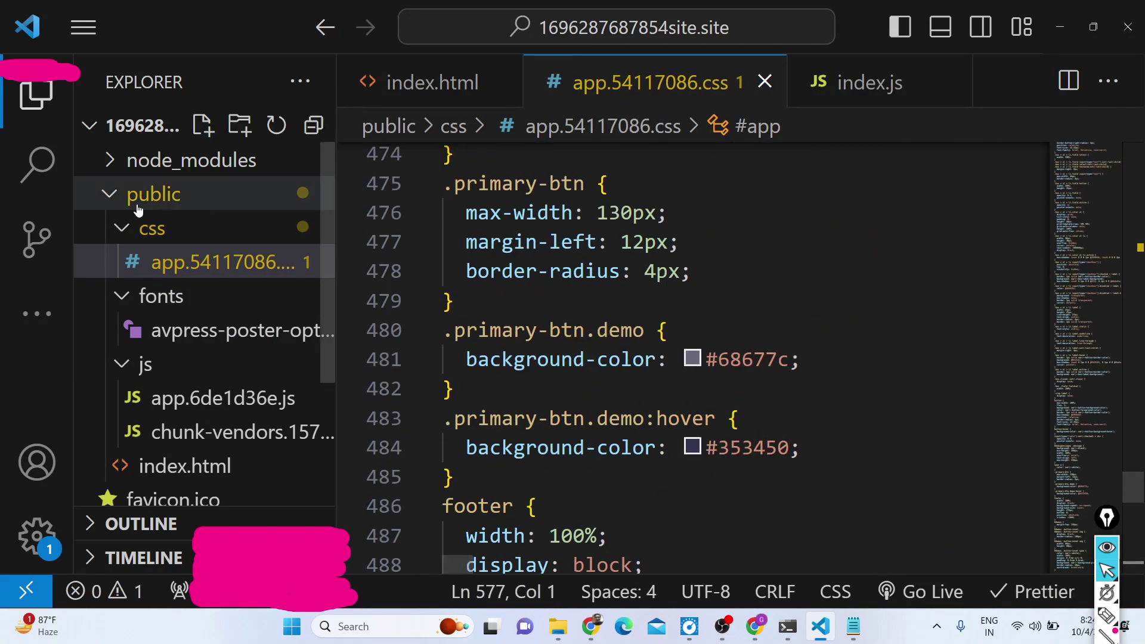
- Collapse the public folder, open the index.js server file, and return to Chrome
{"action": "left_click", "coordinate": [166, 189]}
{"action": "left_click", "coordinate": [162, 296]}
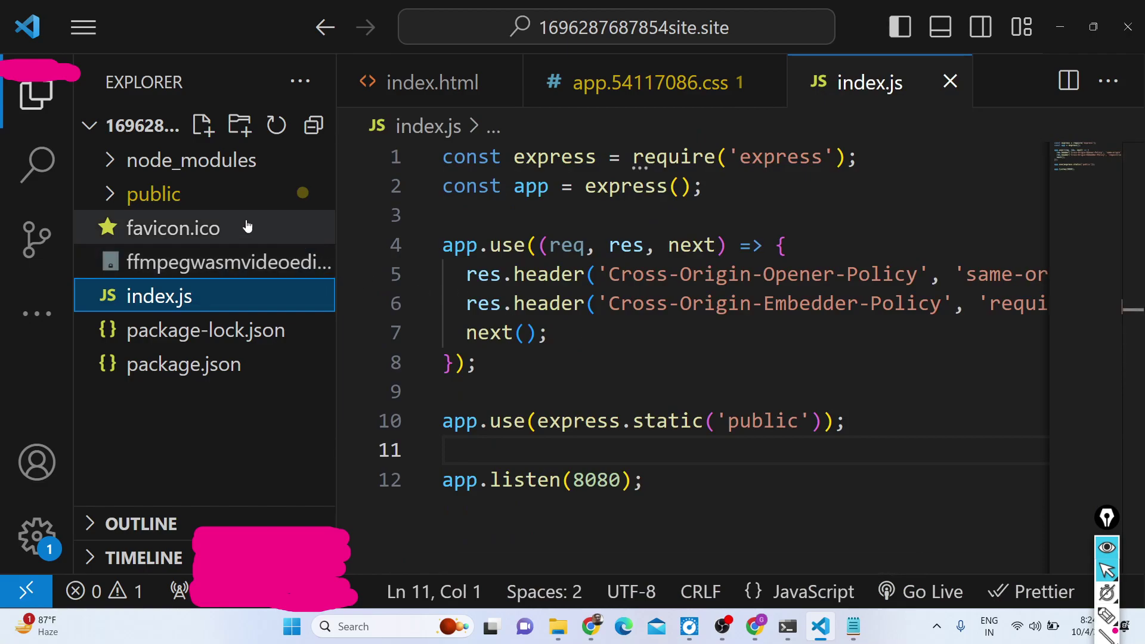
{"action": "key", "text": "alt+Tab"}
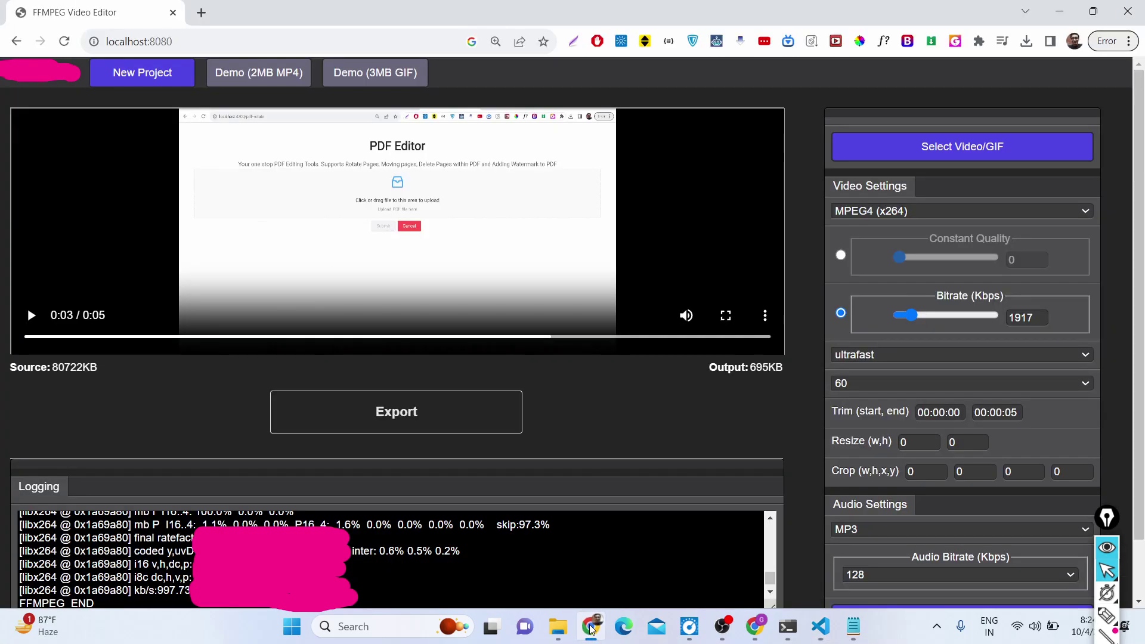
- Open ffmpeg.org in a new browser tab and look at its tagline
{"action": "left_click", "coordinate": [202, 13]}
{"action": "type", "text": "ffmpe"}
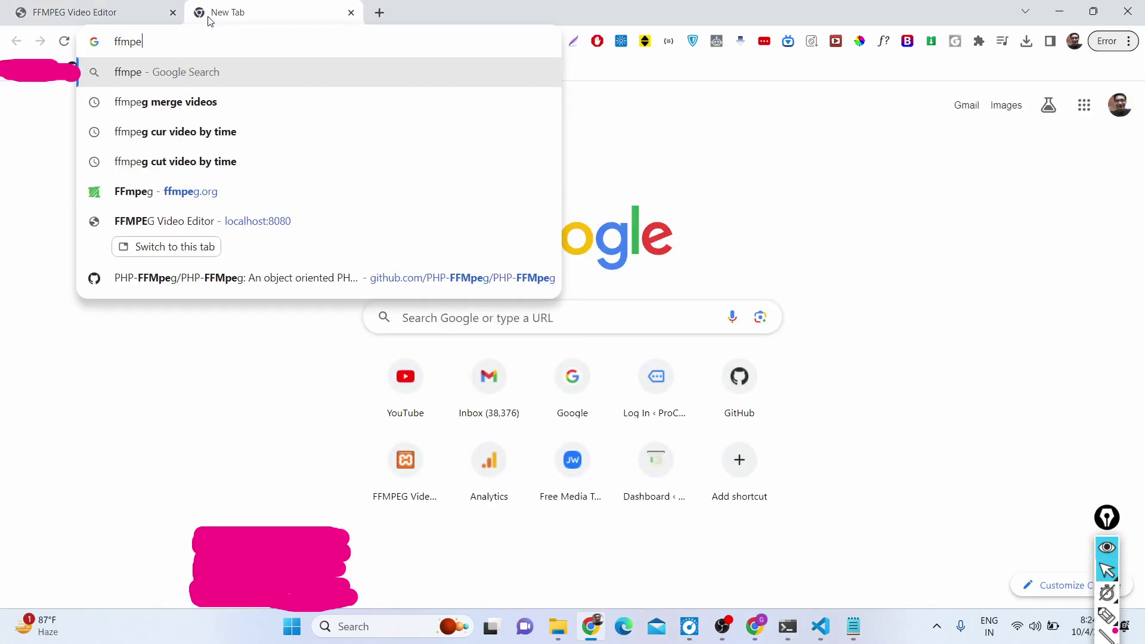
{"action": "type", "text": "g.org"}
{"action": "key", "text": "Return"}
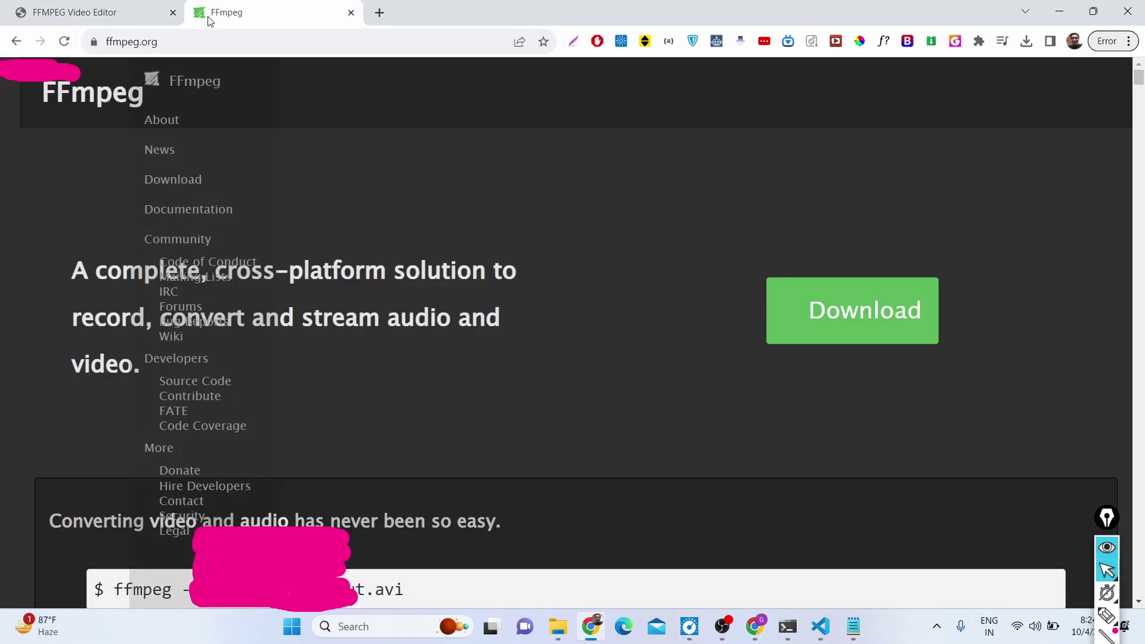
{"action": "left_click_drag", "start_coordinate": [203, 270], "coordinate": [603, 346]}
{"action": "left_click", "coordinate": [599, 345]}
- Search Google for 'ffmpeg wasm' and open the ffmpegwasm/ffmpeg.wasm GitHub repository
{"action": "double_click", "coordinate": [339, 41]}
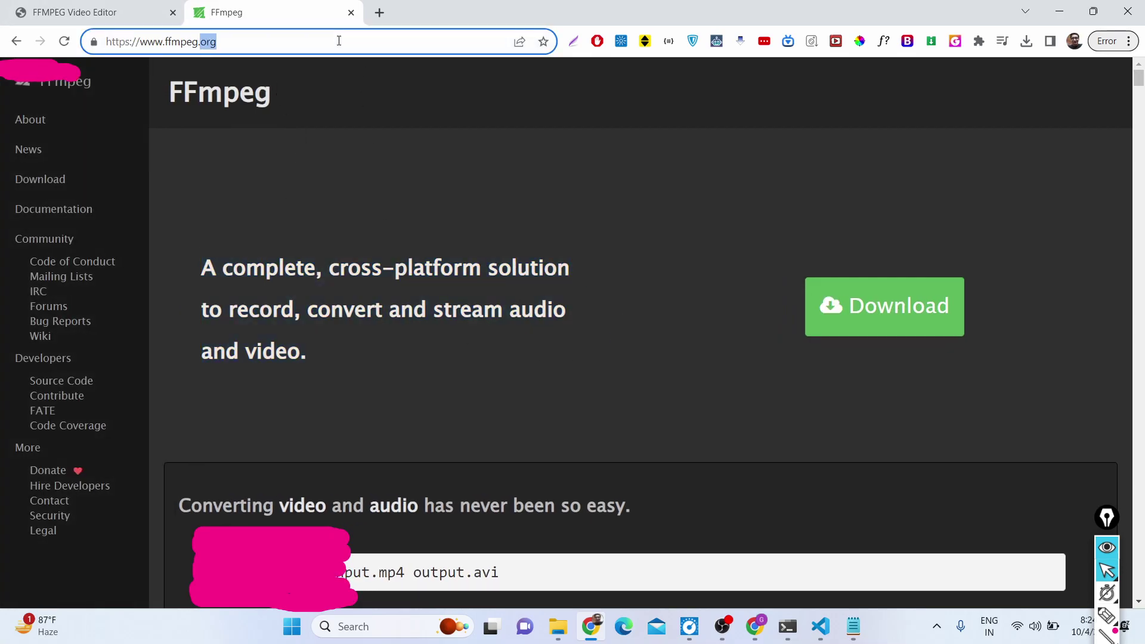
{"action": "key", "text": "BackSpace"}
{"action": "key", "text": "BackSpace"}
{"action": "key", "text": "BackSpace"}
{"action": "key", "text": "BackSpace"}
{"action": "key", "text": "BackSpace"}
{"action": "key", "text": "BackSpace"}
{"action": "key", "text": "BackSpace"}
{"action": "key", "text": "BackSpace"}
{"action": "key", "text": "BackSpace"}
{"action": "key", "text": "BackSpace"}
{"action": "key", "text": "BackSpace"}
{"action": "key", "text": "BackSpace"}
{"action": "key", "text": "BackSpace"}
{"action": "key", "text": "BackSpace"}
{"action": "key", "text": "BackSpace"}
{"action": "key", "text": "BackSpace"}
{"action": "key", "text": "BackSpace"}
{"action": "key", "text": "BackSpace"}
{"action": "key", "text": "BackSpace"}
{"action": "key", "text": "BackSpace"}
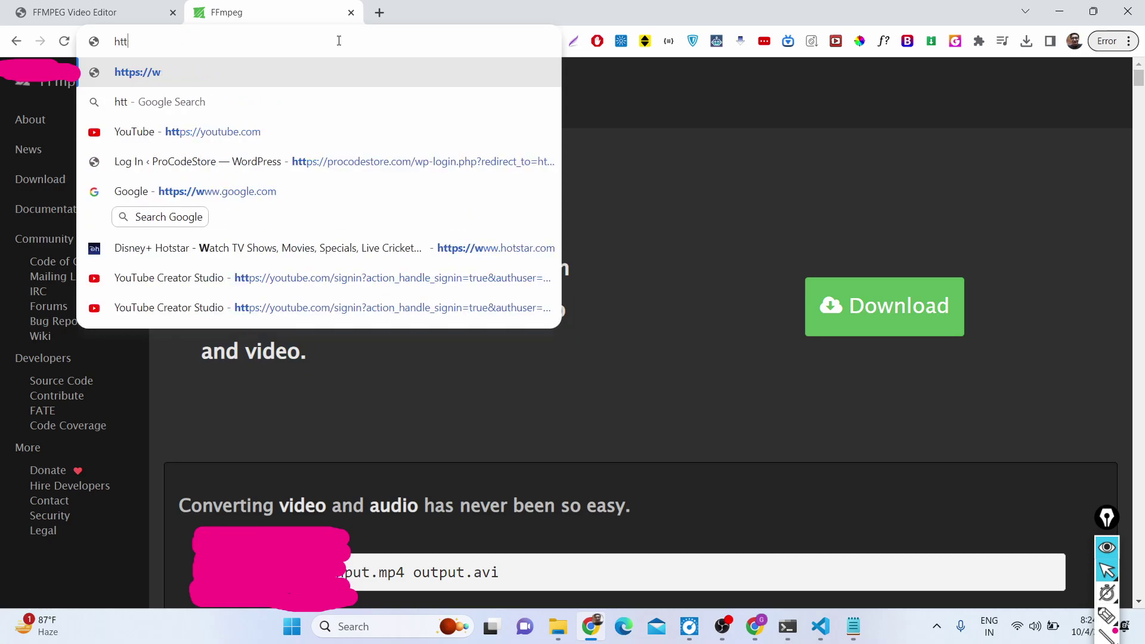
{"action": "type", "text": "ffmpeg wasm"}
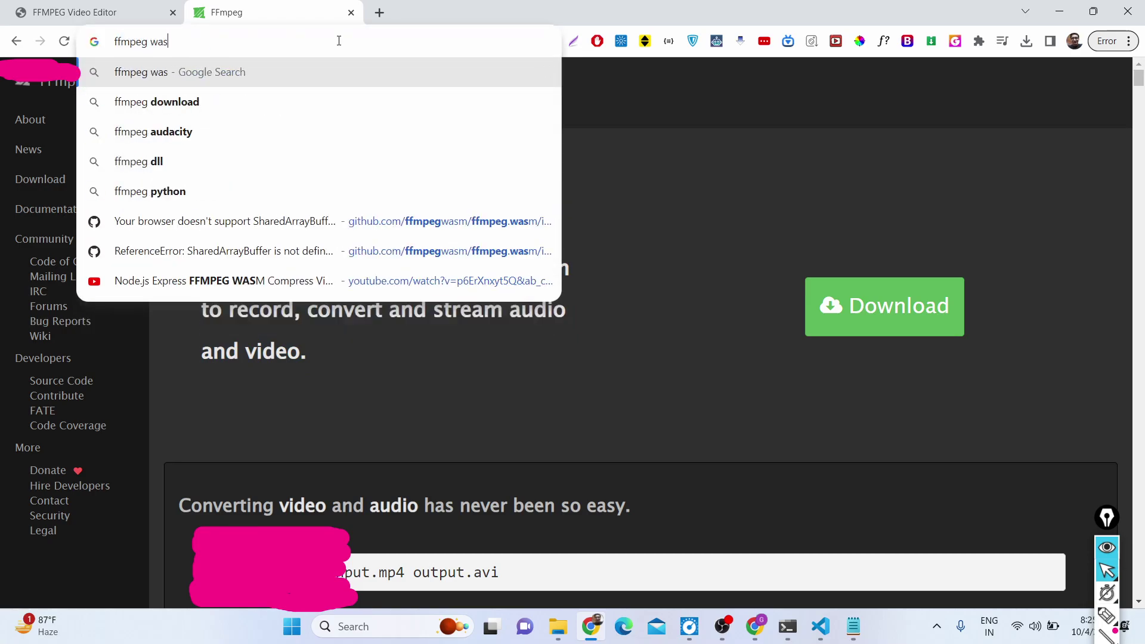
{"action": "key", "text": "Return"}
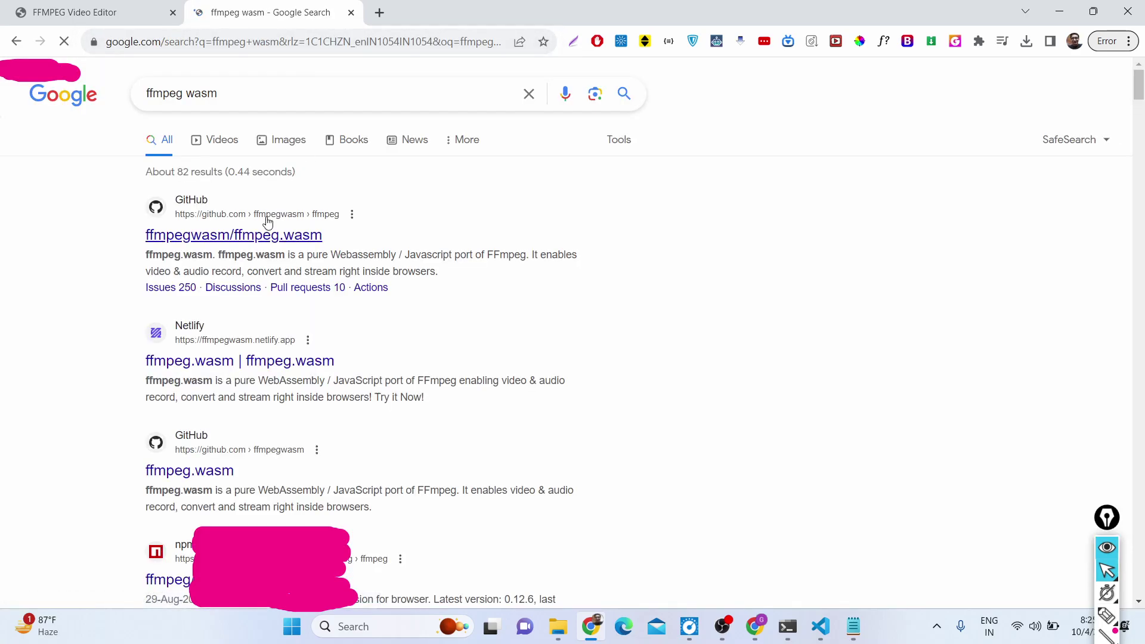
{"action": "left_click", "coordinate": [223, 236]}
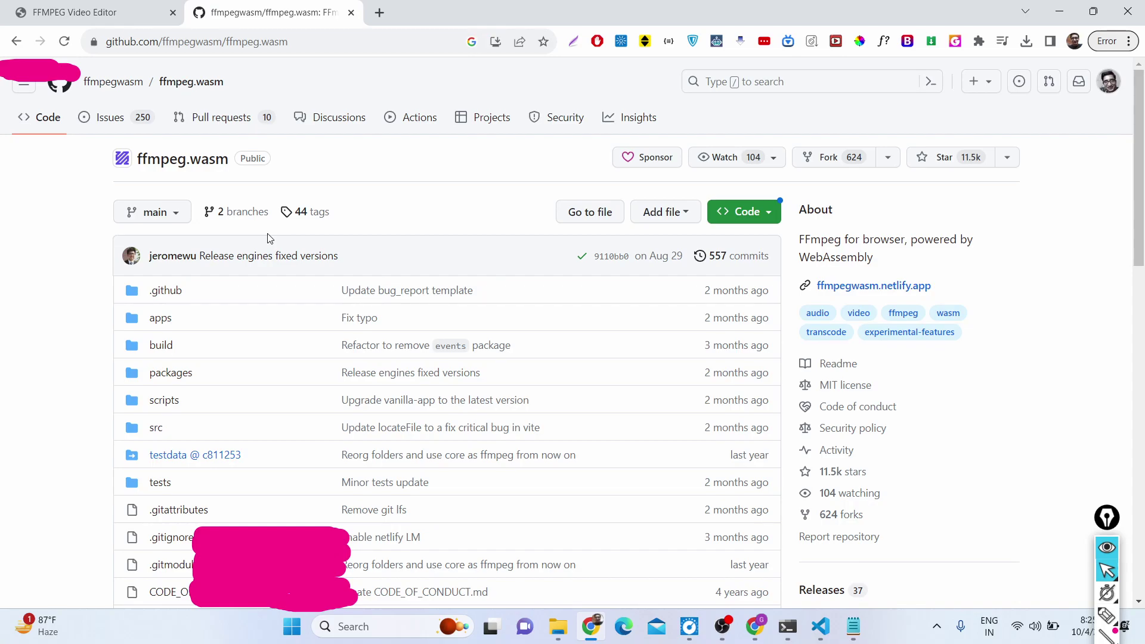
{"action": "scroll", "coordinate": [530, 274], "scroll_direction": "down", "scroll_amount": 10}
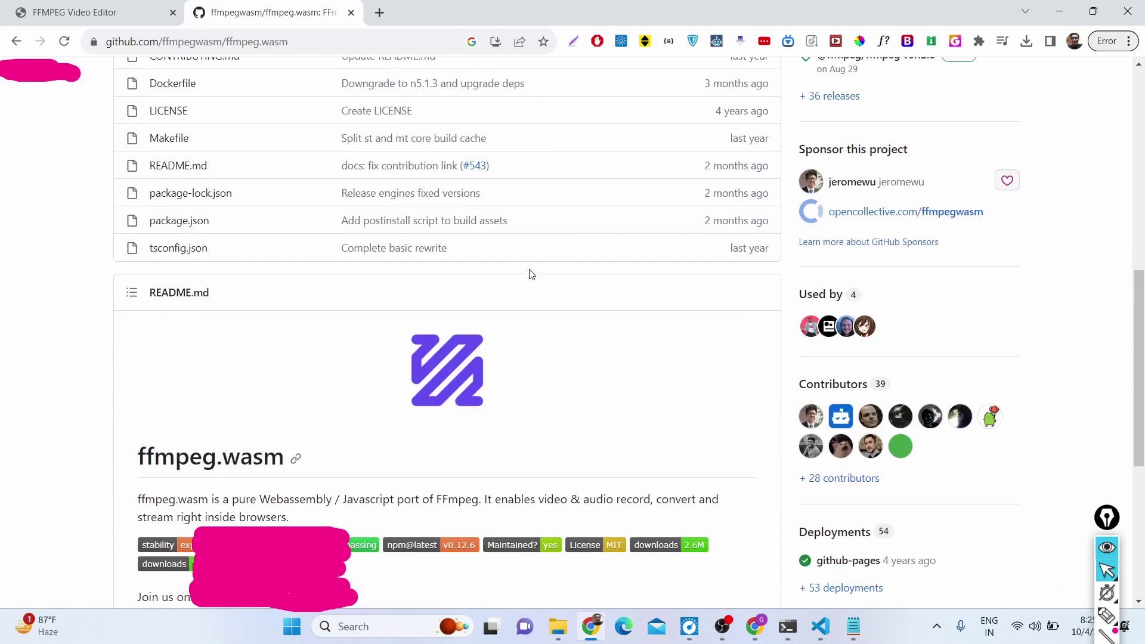
- Run ffmpeg in Command Prompt to confirm the local N-111821 build
{"action": "left_click", "coordinate": [297, 633]}
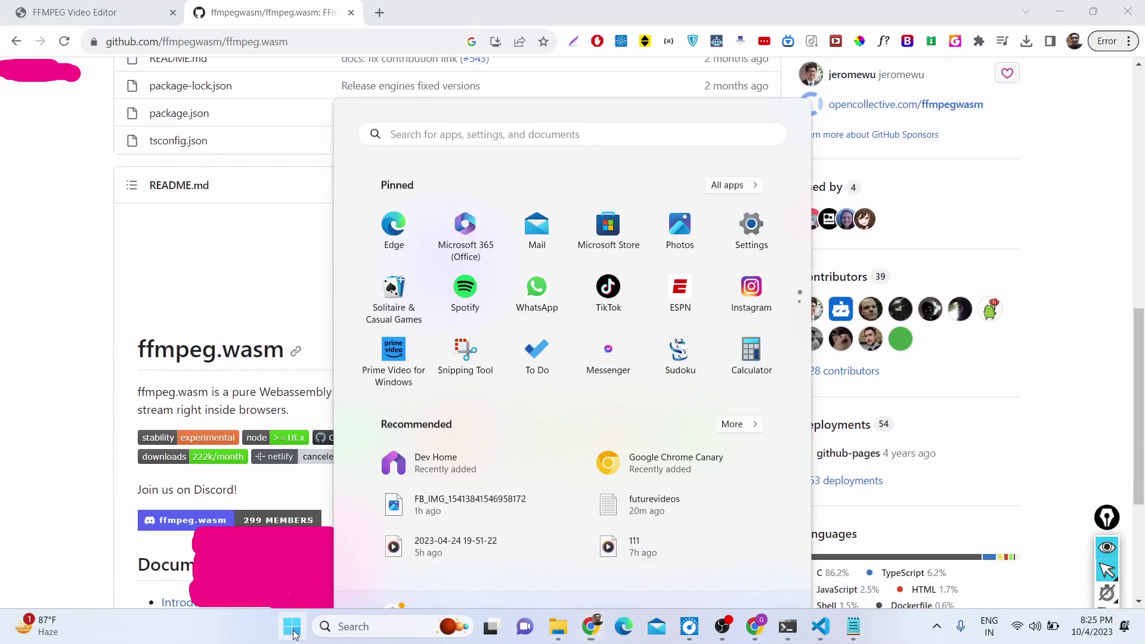
{"action": "type", "text": "cmd"}
{"action": "key", "text": "Return"}
{"action": "type", "text": "f"}
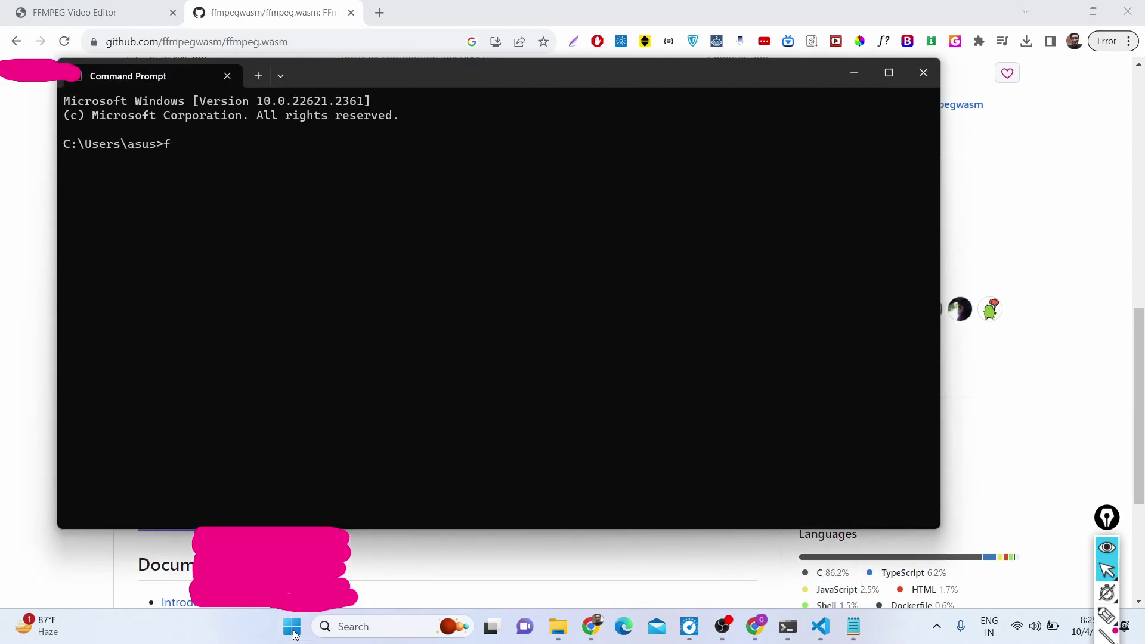
{"action": "type", "text": "fmpeg"}
{"action": "key", "text": "Return"}
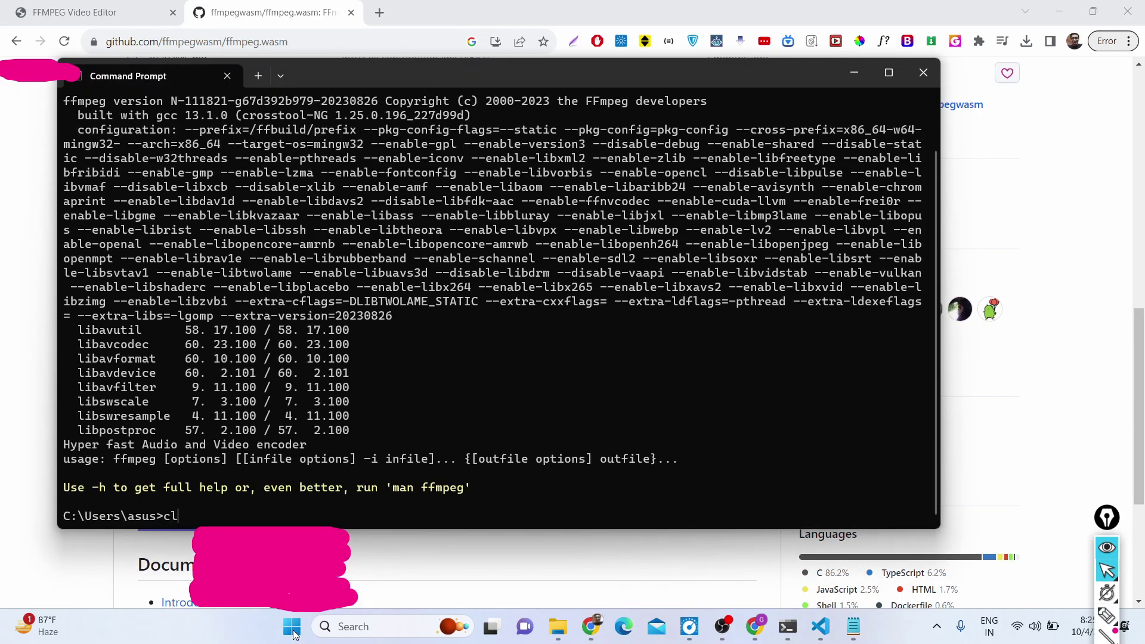
{"action": "type", "text": "cl"}
{"action": "key", "text": "Return"}
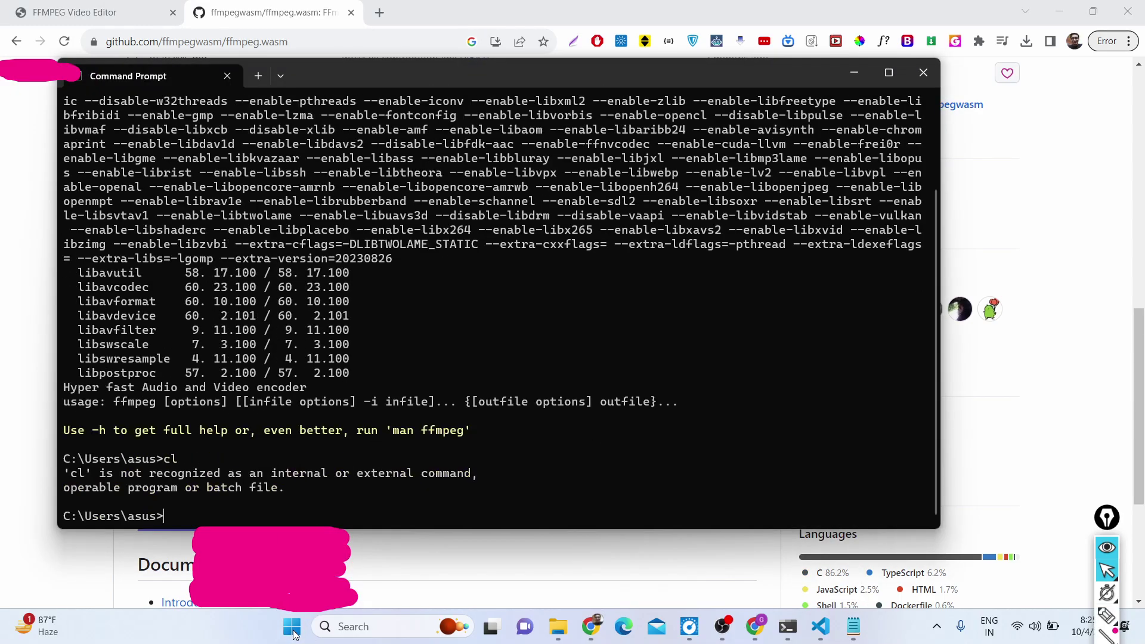
- Close Command Prompt and scroll through the ffmpeg.wasm README description
{"action": "left_click", "coordinate": [928, 84]}
{"action": "scroll", "coordinate": [507, 347], "scroll_direction": "up", "scroll_amount": 10}
{"action": "scroll", "coordinate": [507, 347], "scroll_direction": "down", "scroll_amount": 17}
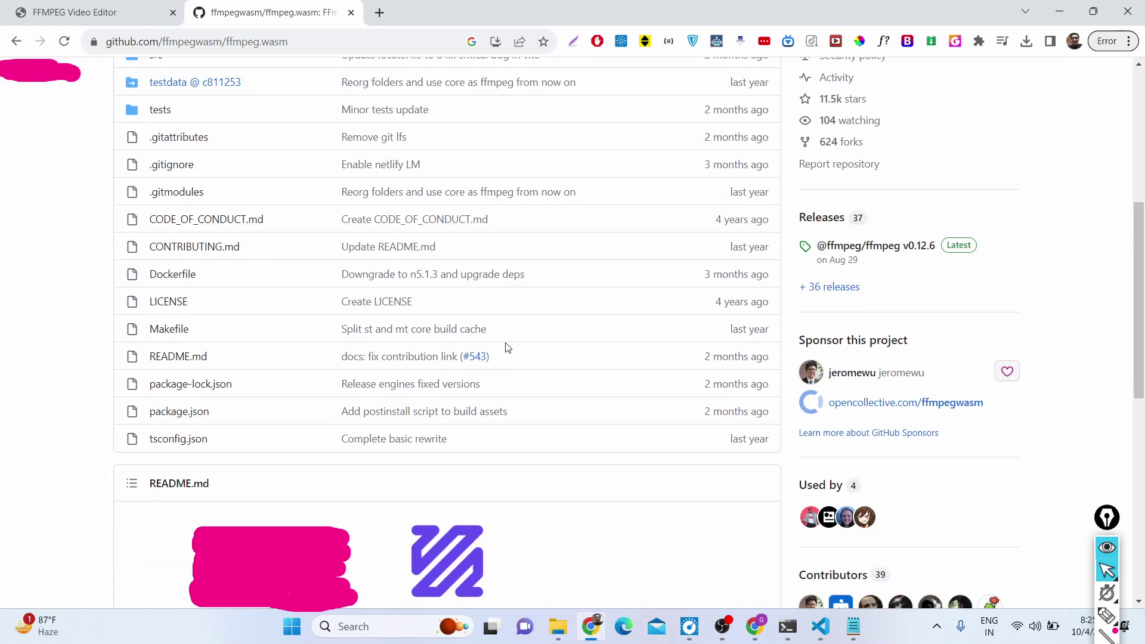
{"action": "scroll", "coordinate": [419, 316], "scroll_direction": "up", "scroll_amount": 6}
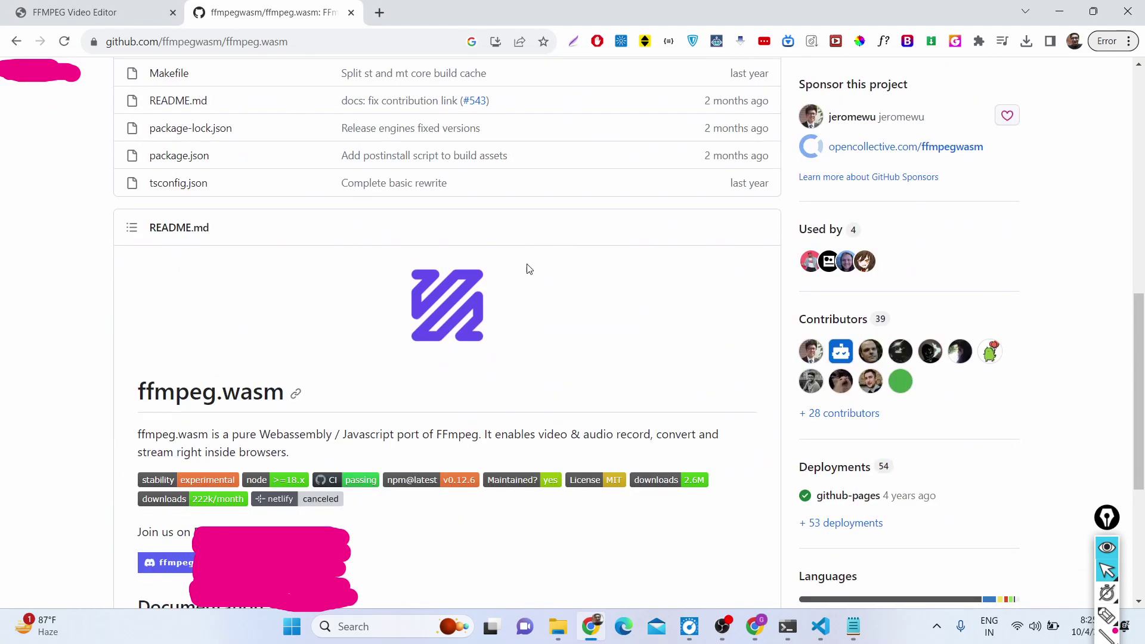
{"action": "scroll", "coordinate": [409, 319], "scroll_direction": "down", "scroll_amount": 4}
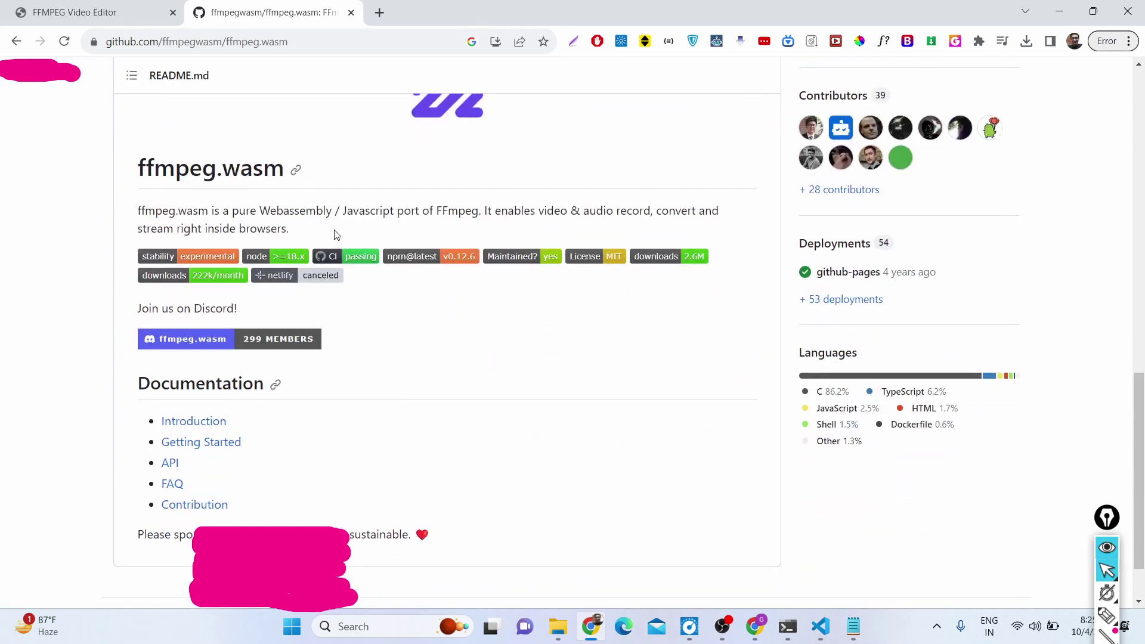
{"action": "left_click_drag", "start_coordinate": [332, 232], "coordinate": [294, 12]}
- Back in the editor, keep ultrafast, set Resize to 500 by 500, and start encoding
{"action": "left_click", "coordinate": [103, 12]}
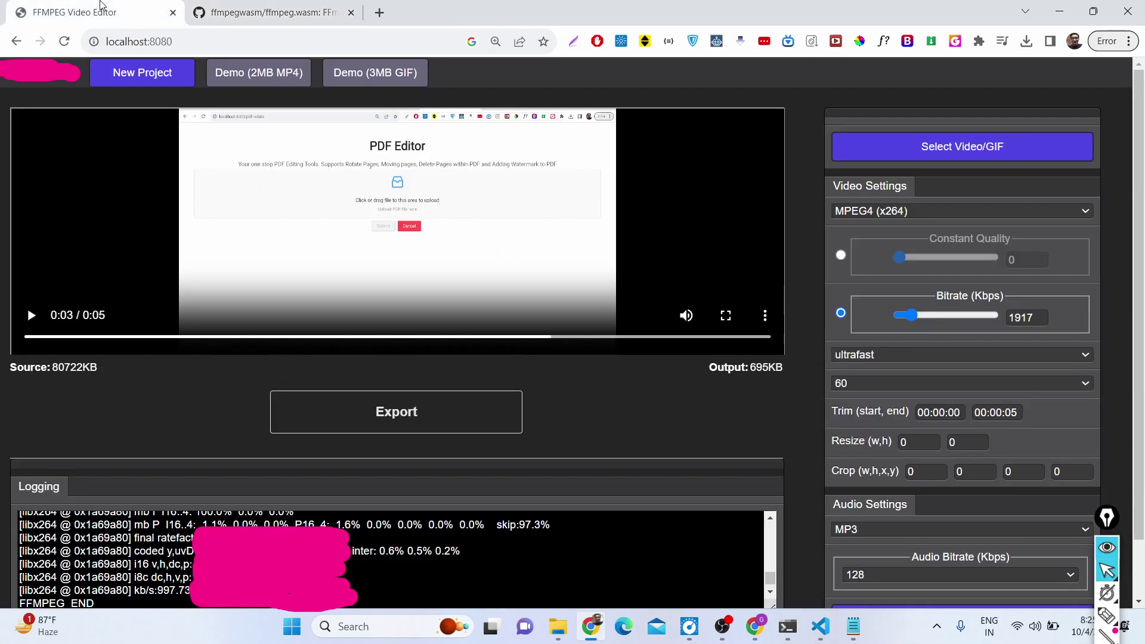
{"action": "scroll", "coordinate": [414, 414], "scroll_direction": "down", "scroll_amount": 1}
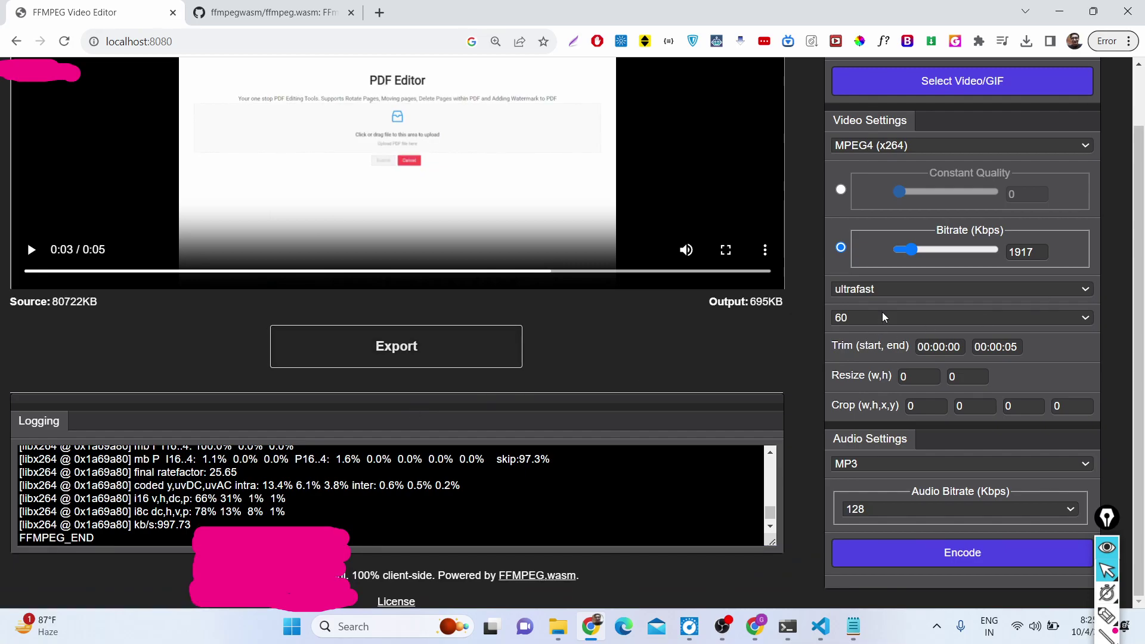
{"action": "left_click", "coordinate": [887, 289]}
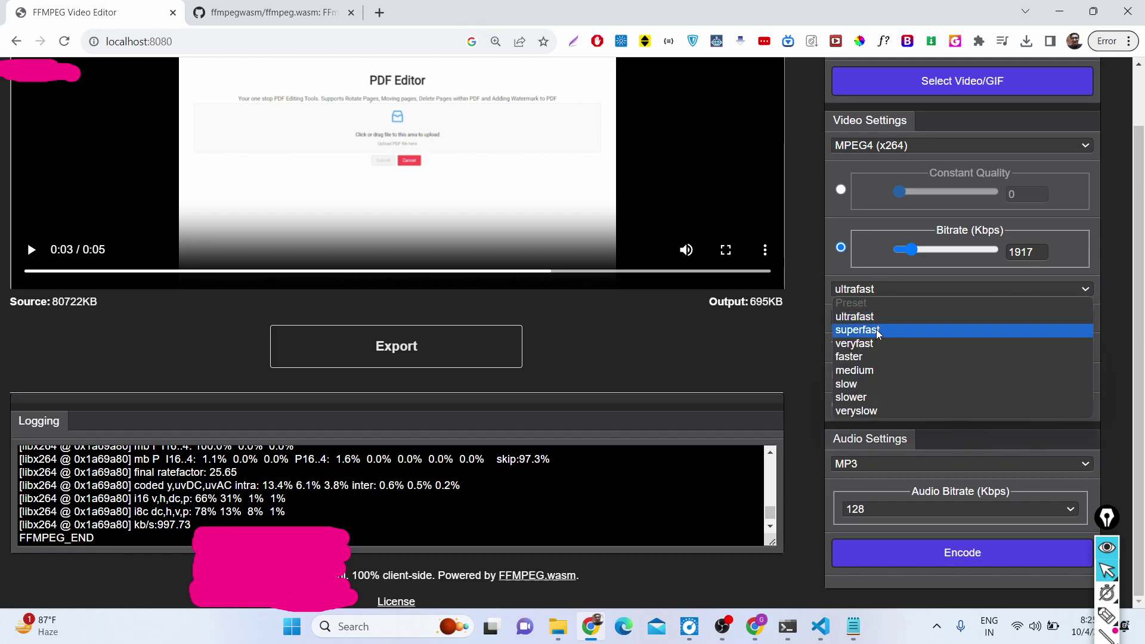
{"action": "left_click", "coordinate": [878, 316]}
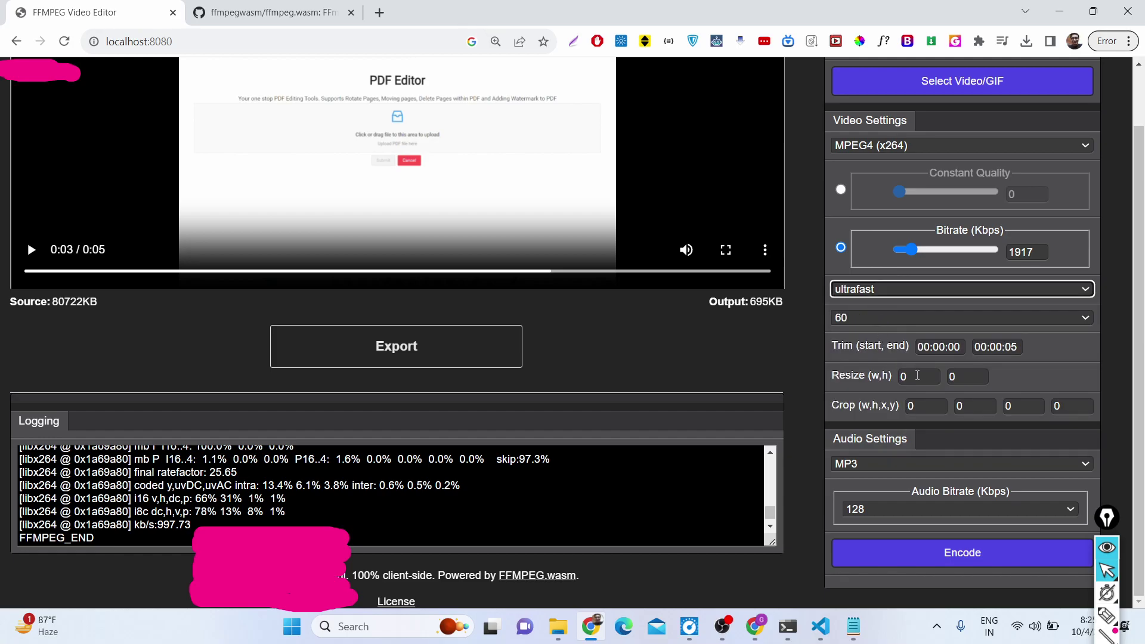
{"action": "double_click", "coordinate": [917, 376]}
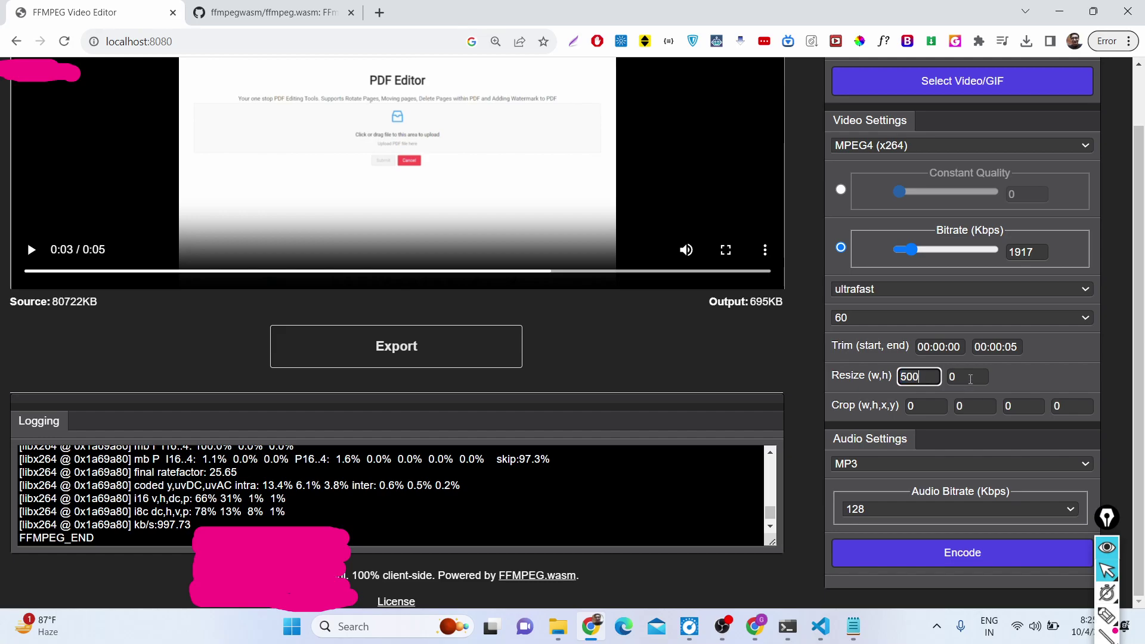
{"action": "double_click", "coordinate": [970, 376]}
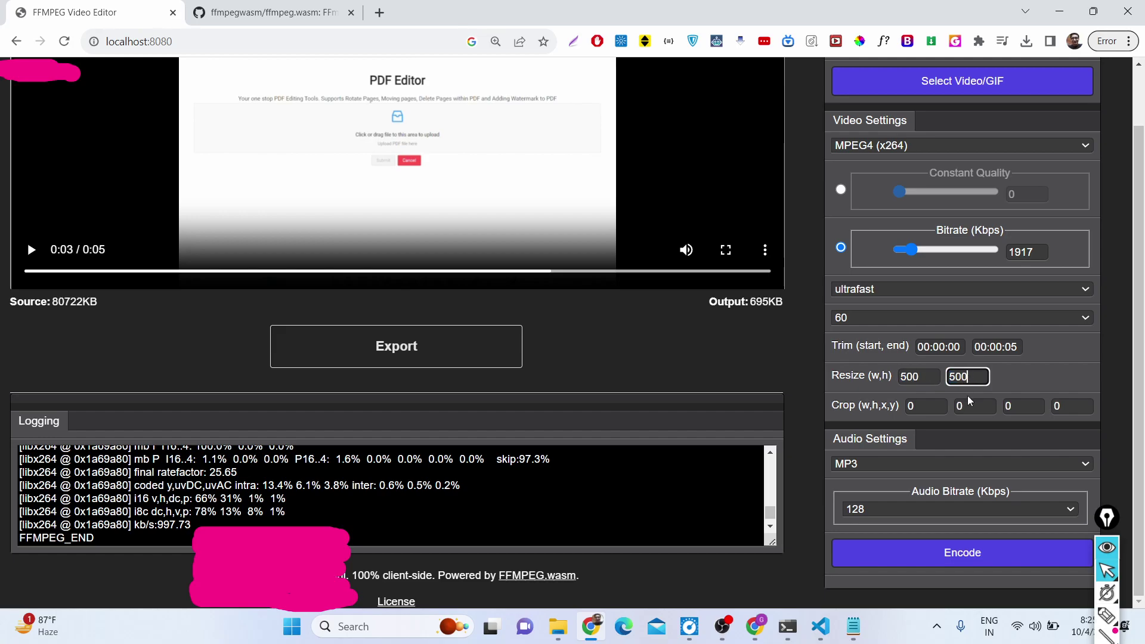
{"action": "left_click", "coordinate": [926, 550]}
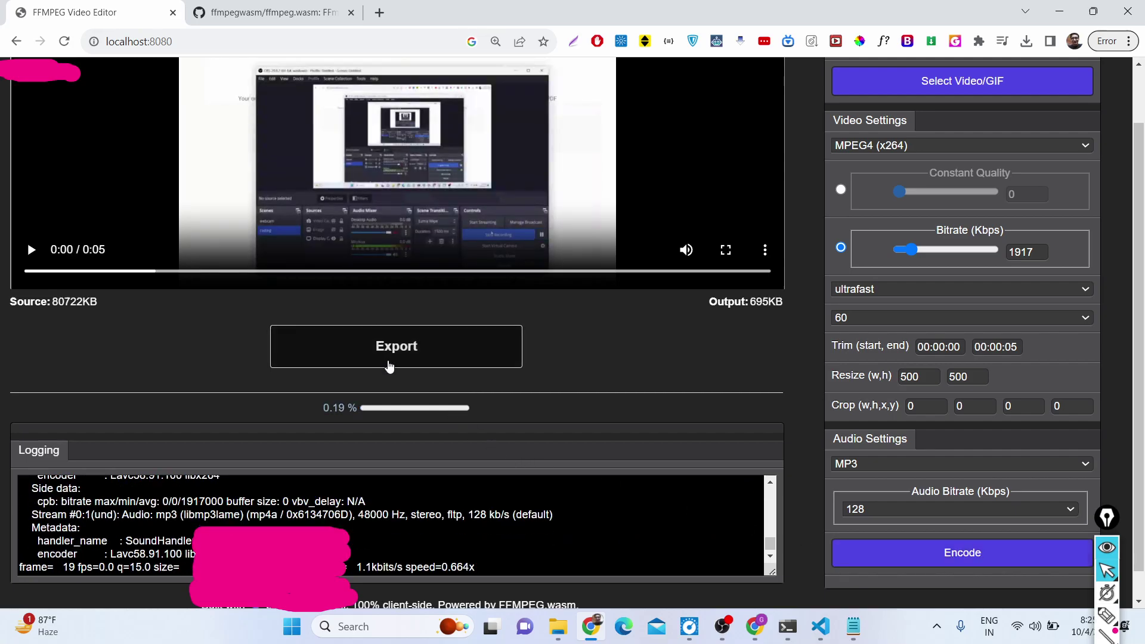
- Preview the finished 500×500 encode, scrub to about two seconds, and export it as video (3).mp4
{"action": "scroll", "coordinate": [429, 417], "scroll_direction": "down", "scroll_amount": 2}
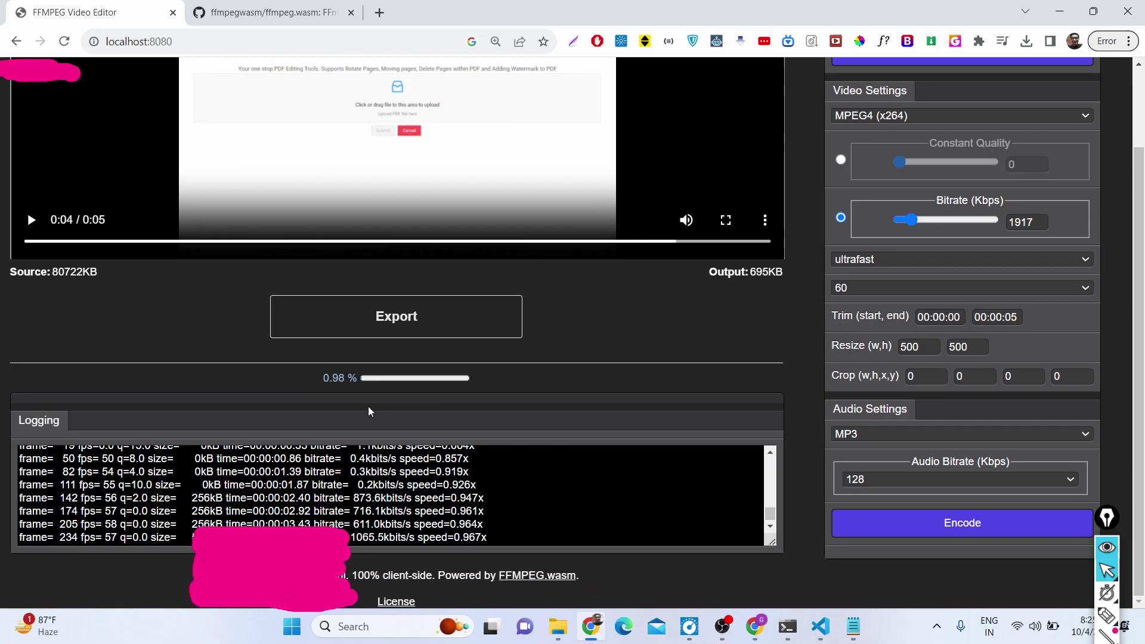
{"action": "scroll", "coordinate": [400, 315], "scroll_direction": "up", "scroll_amount": 2}
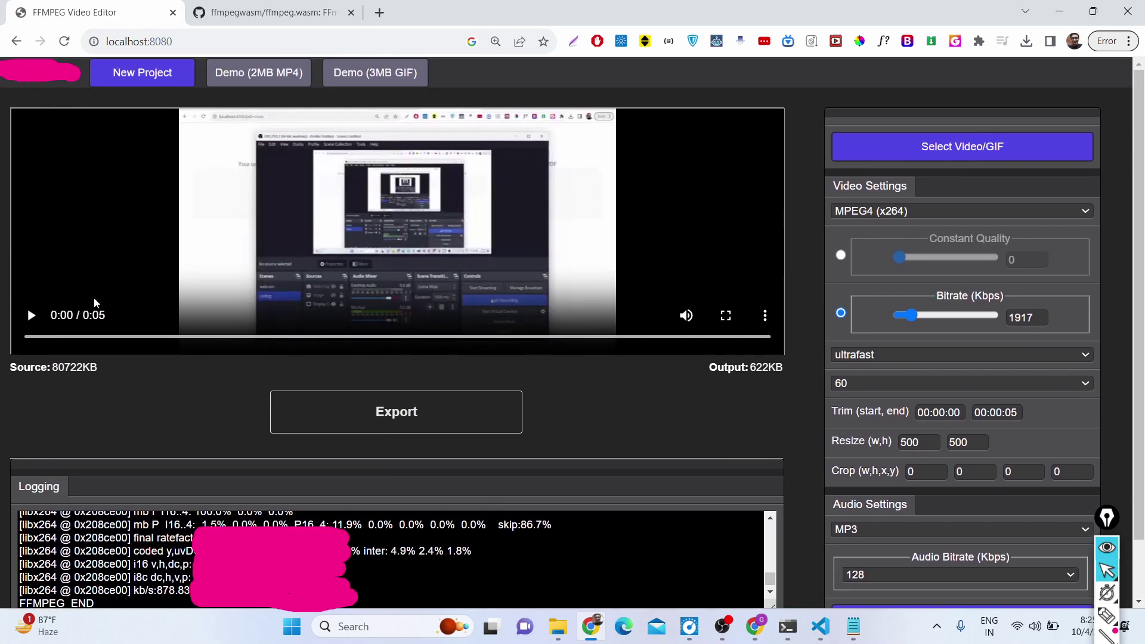
{"action": "left_click", "coordinate": [31, 315]}
{"action": "left_click_drag", "start_coordinate": [241, 337], "coordinate": [475, 344]}
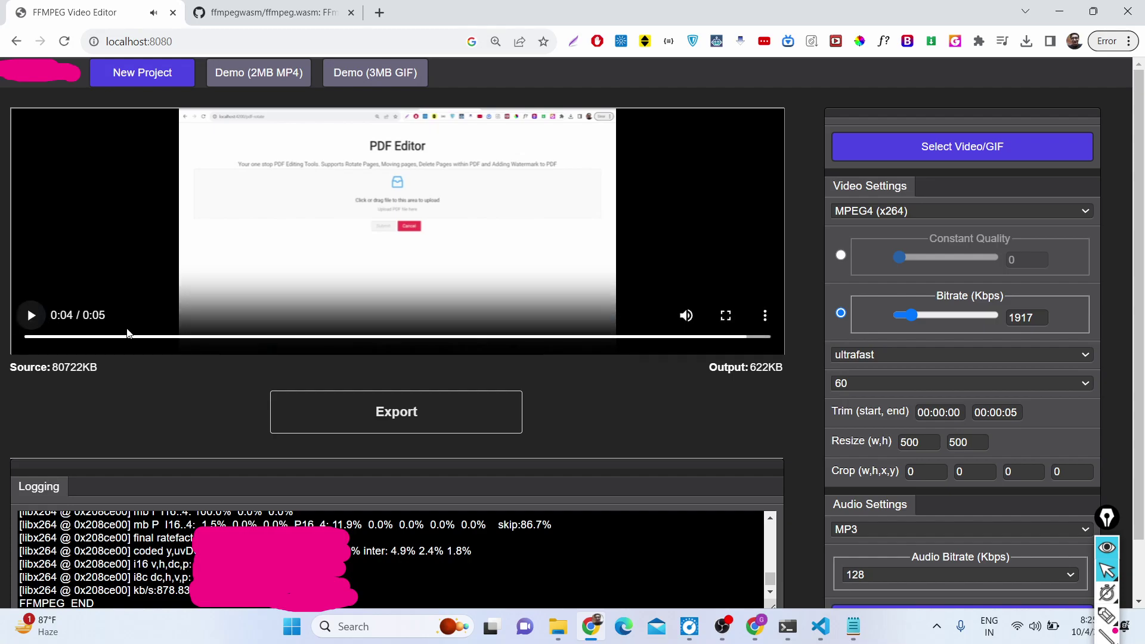
{"action": "left_click", "coordinate": [377, 420]}
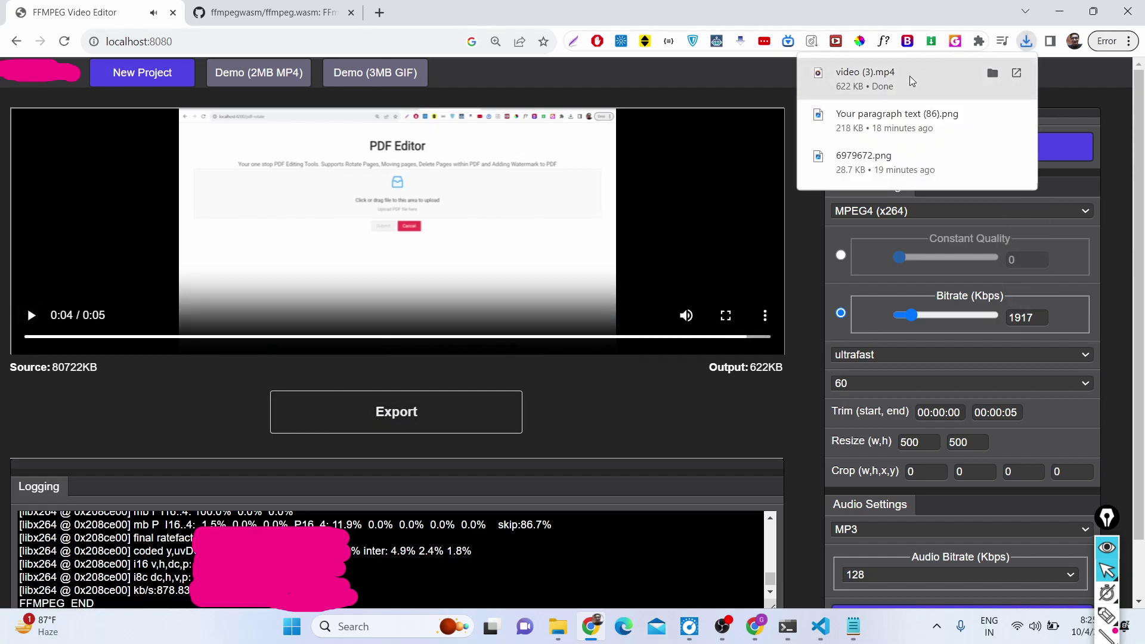
- Show the downloaded video (3).mp4 in its folder from Chrome's downloads page
{"action": "left_click", "coordinate": [1128, 41]}
{"action": "left_click", "coordinate": [982, 167]}
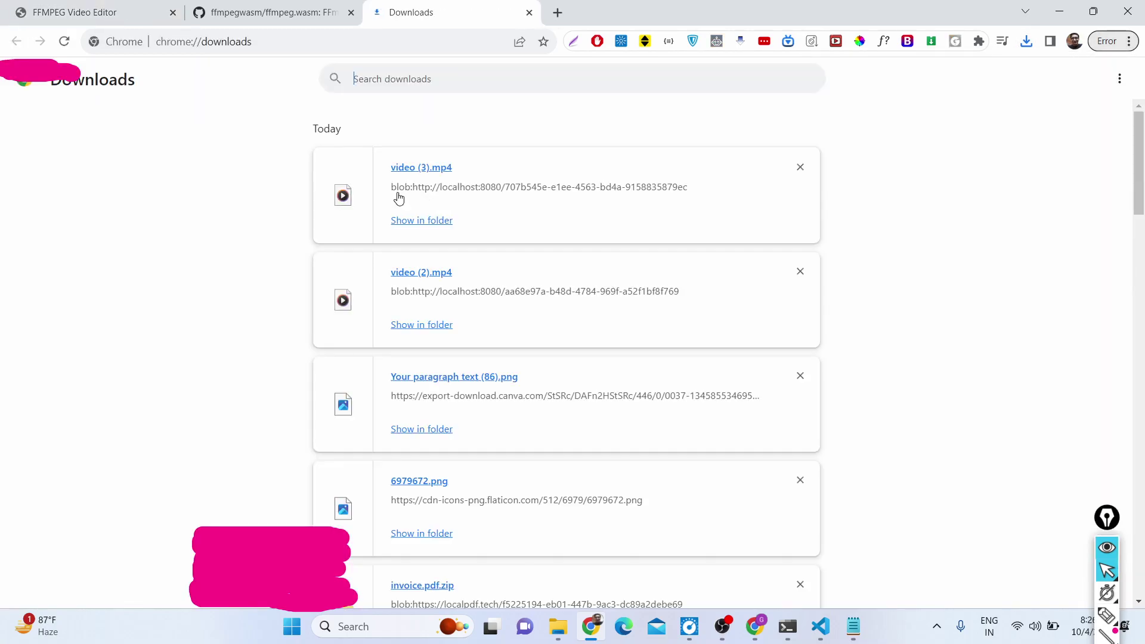
{"action": "left_click", "coordinate": [417, 220]}
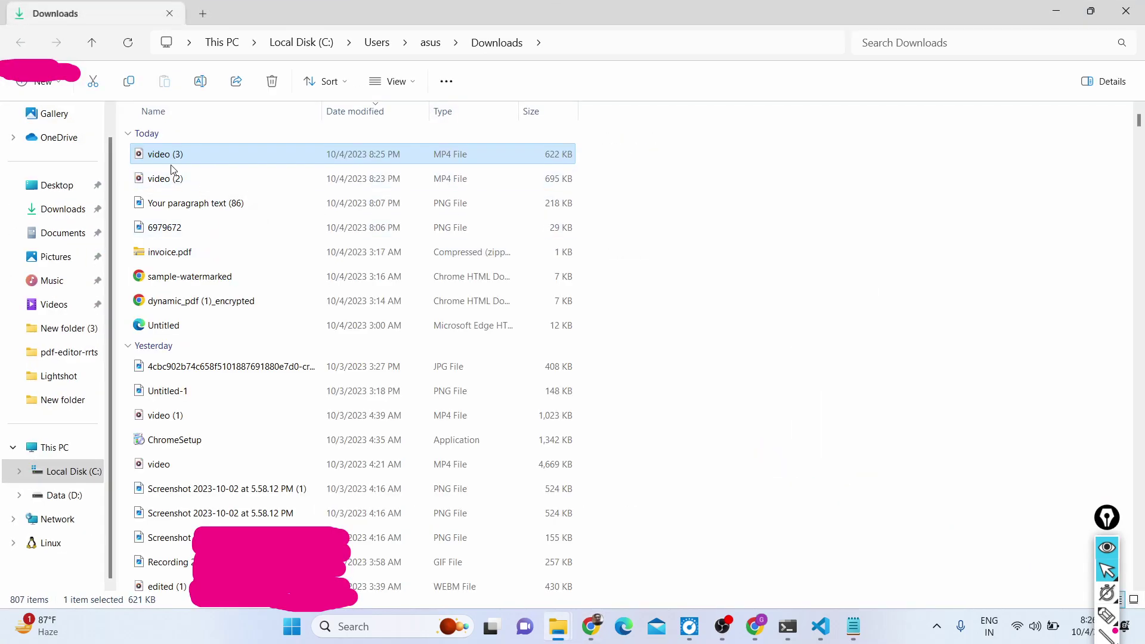
- Confirm in video (3)'s Properties Details that the frame is 500 × 500, then return to the editor
{"action": "right_click", "coordinate": [178, 156]}
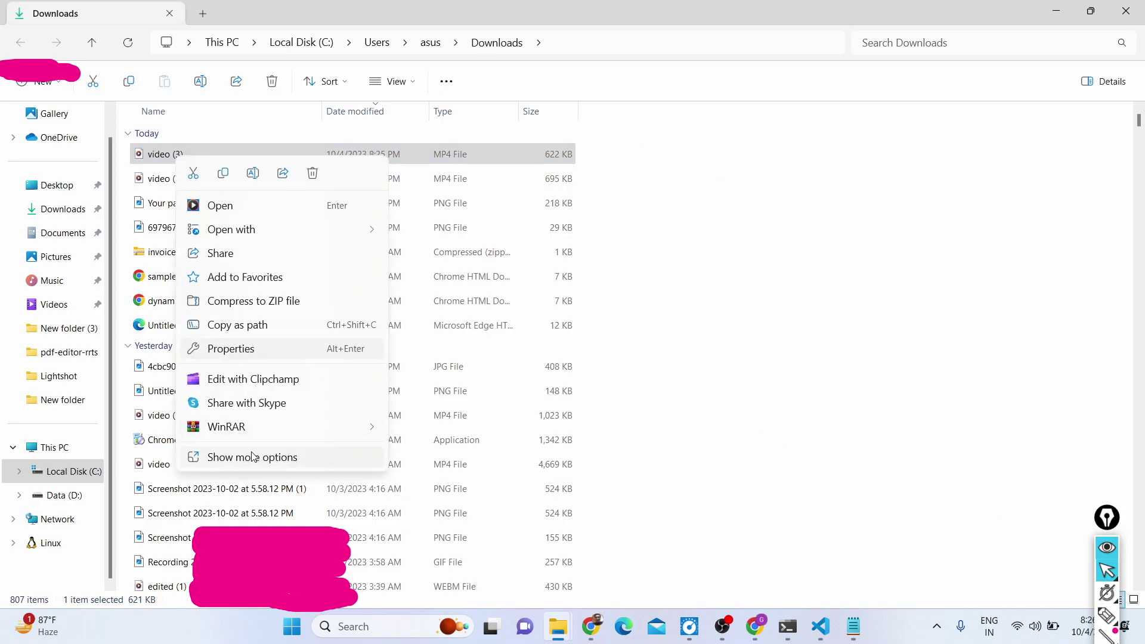
{"action": "left_click", "coordinate": [233, 459]}
{"action": "left_click", "coordinate": [244, 543]}
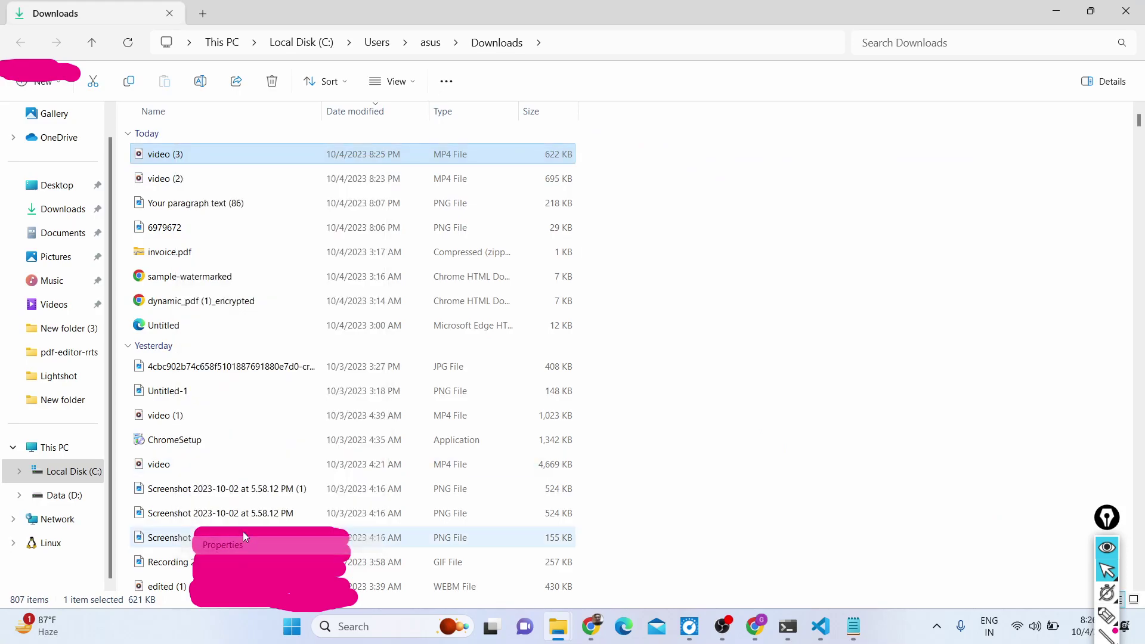
{"action": "left_click", "coordinate": [294, 199]}
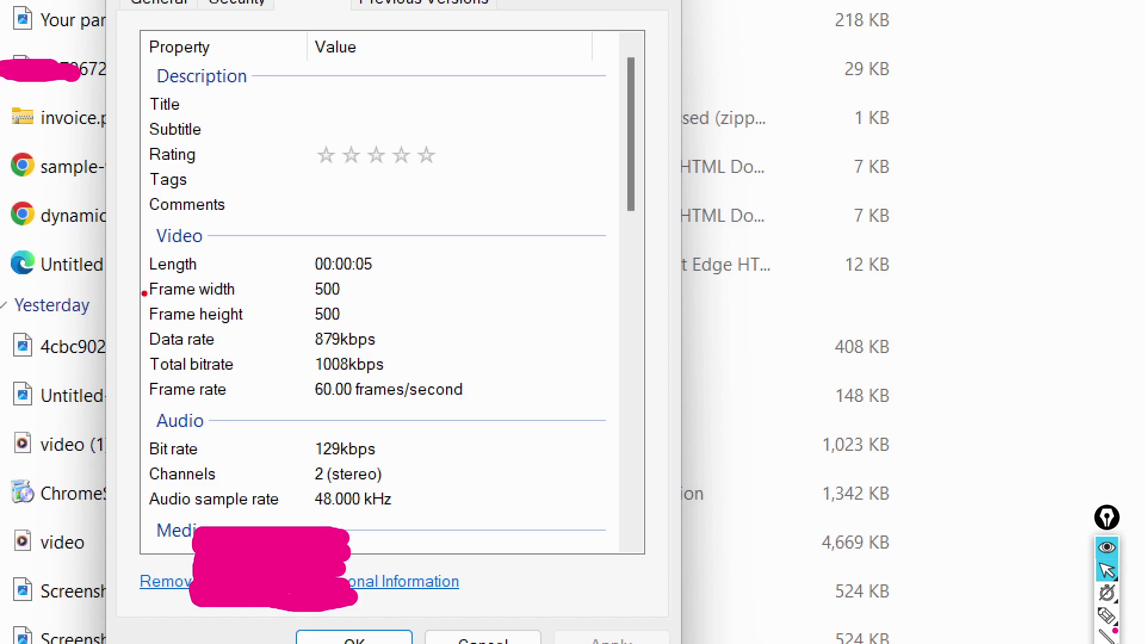
{"action": "mouse_move", "coordinate": [222, 299]}
{"action": "left_mouse_down"}
{"action": "mouse_move", "coordinate": [401, 297]}
{"action": "mouse_move", "coordinate": [342, 324]}
{"action": "mouse_move", "coordinate": [110, 325]}
{"action": "left_mouse_up"}
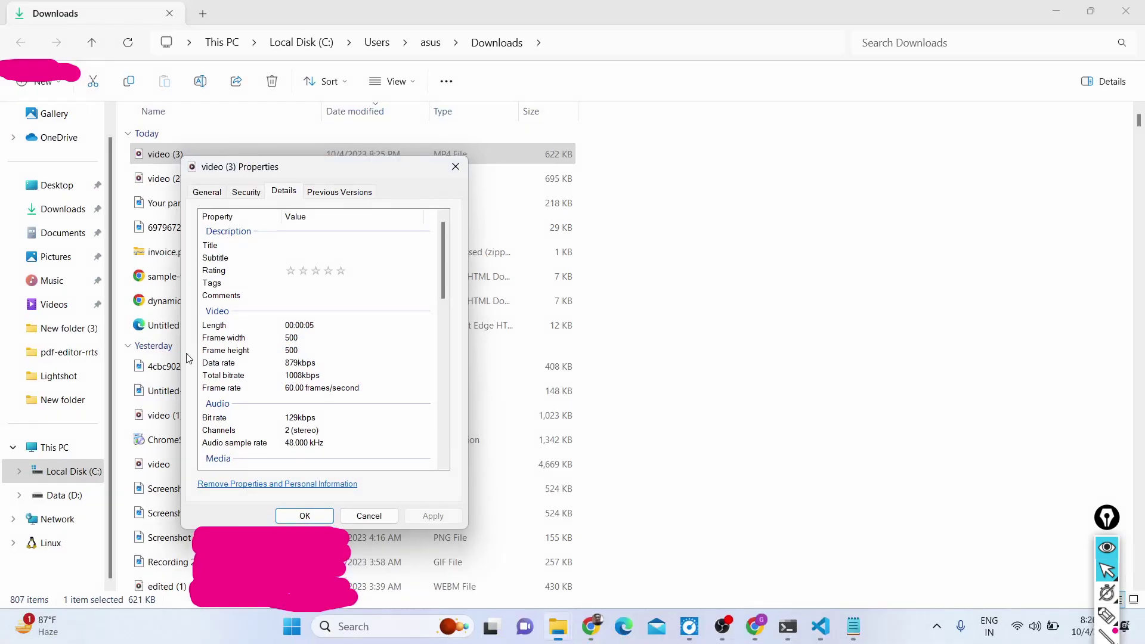
{"action": "left_click", "coordinate": [455, 167]}
{"action": "left_click", "coordinate": [582, 543]}
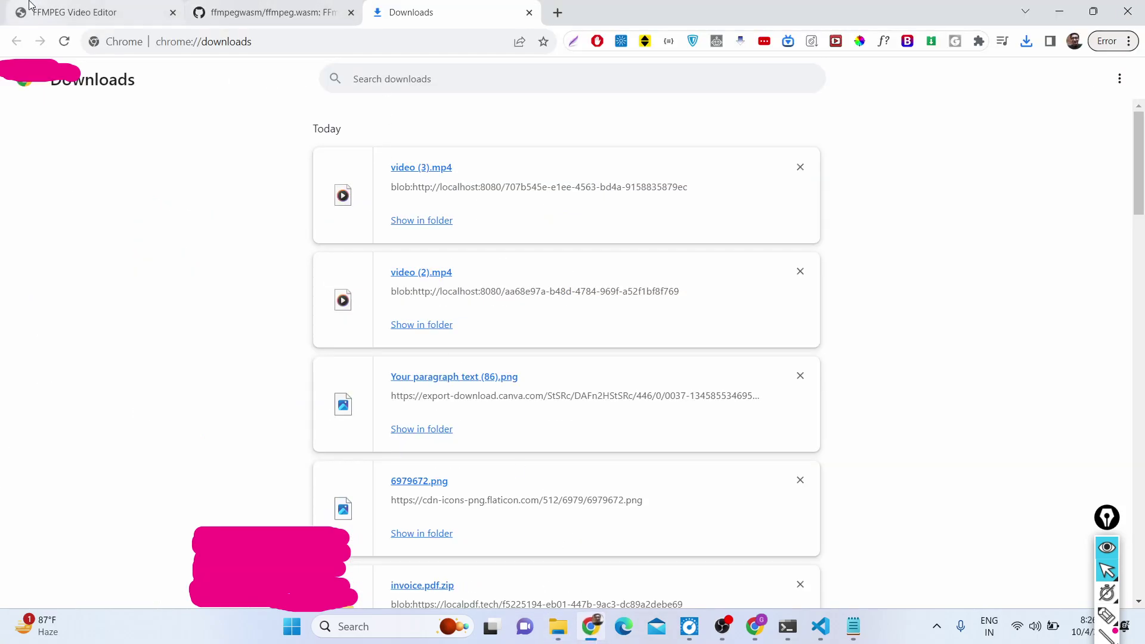
{"action": "left_click", "coordinate": [95, 12]}
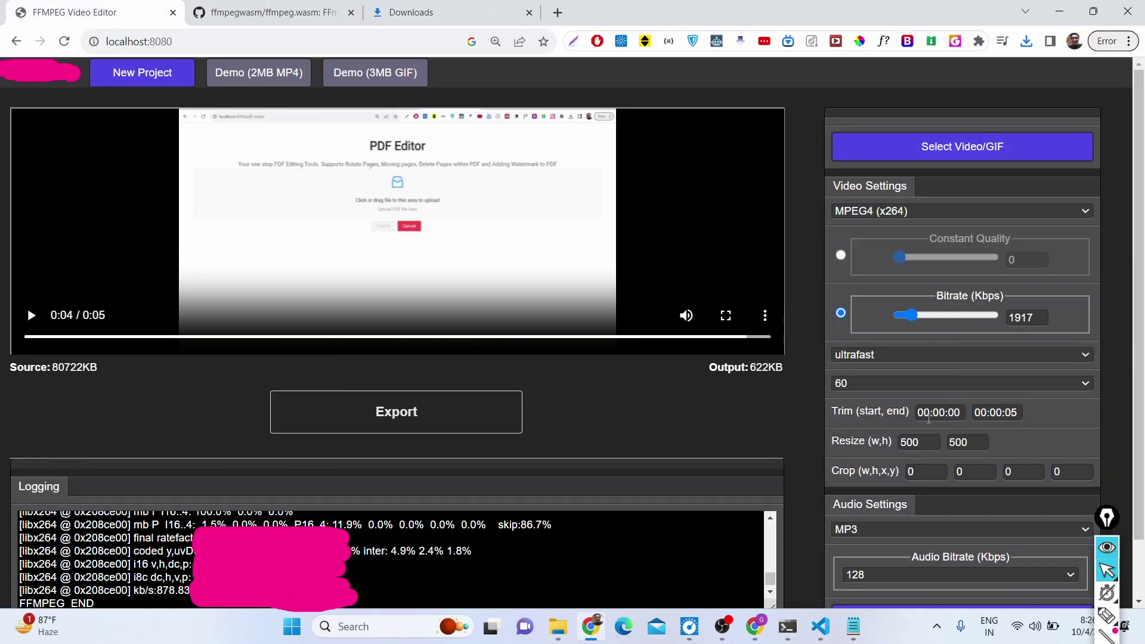
- Set the crop to width 100, height 200, x 25, y 50 and encode the video
{"action": "scroll", "coordinate": [929, 420], "scroll_direction": "down", "scroll_amount": 1}
{"action": "left_click", "coordinate": [918, 410]}
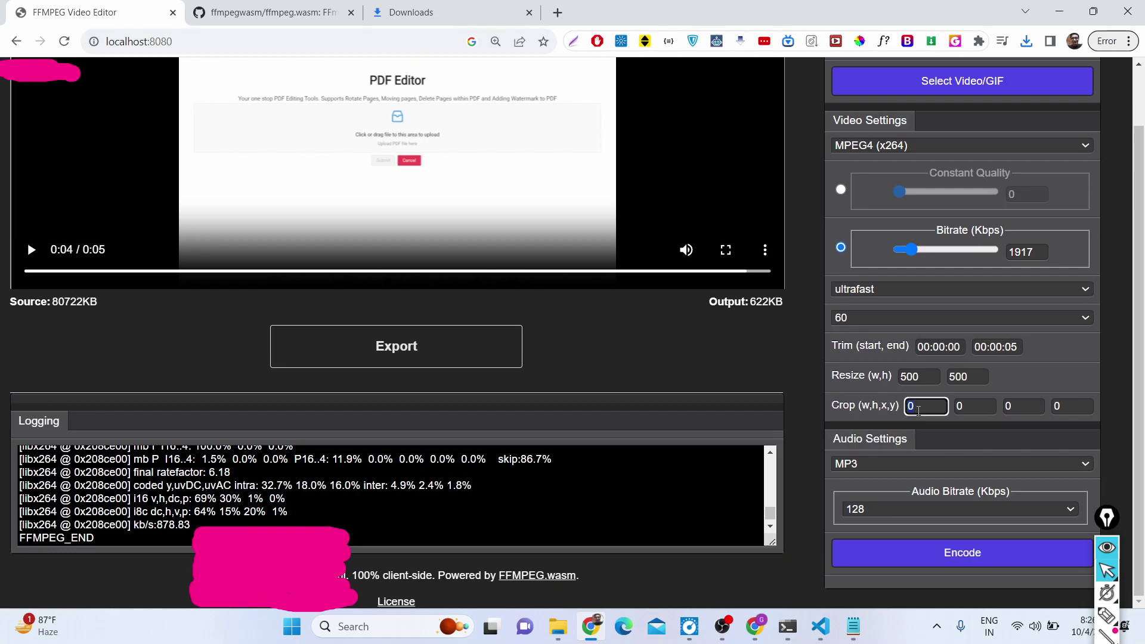
{"action": "scroll", "coordinate": [322, 197], "scroll_direction": "up", "scroll_amount": 1}
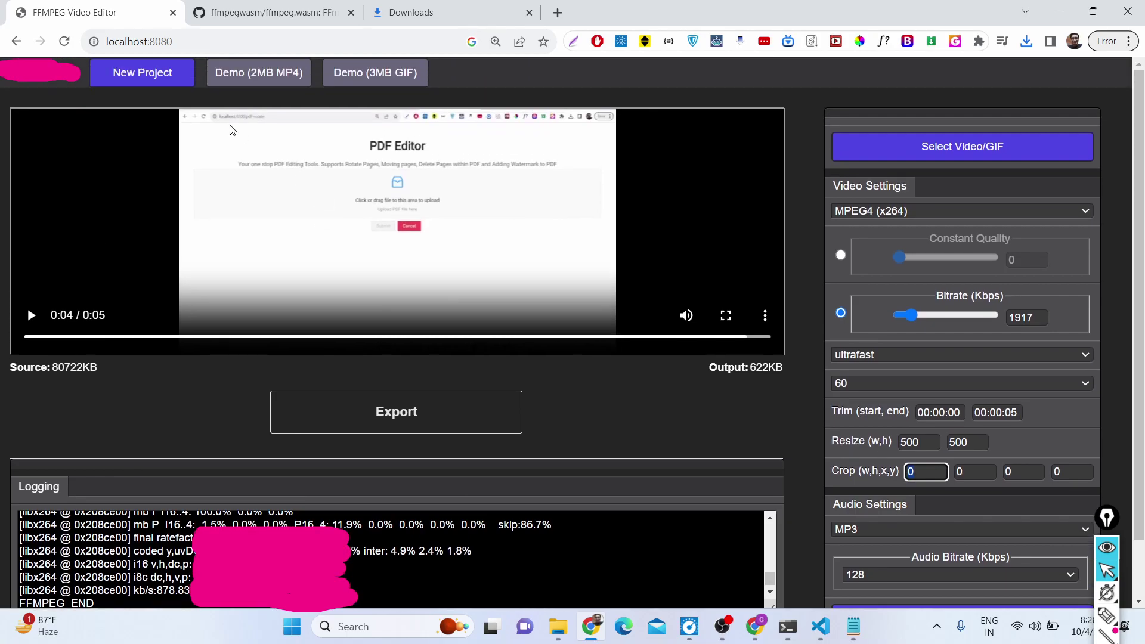
{"action": "scroll", "coordinate": [307, 197], "scroll_direction": "down", "scroll_amount": 1}
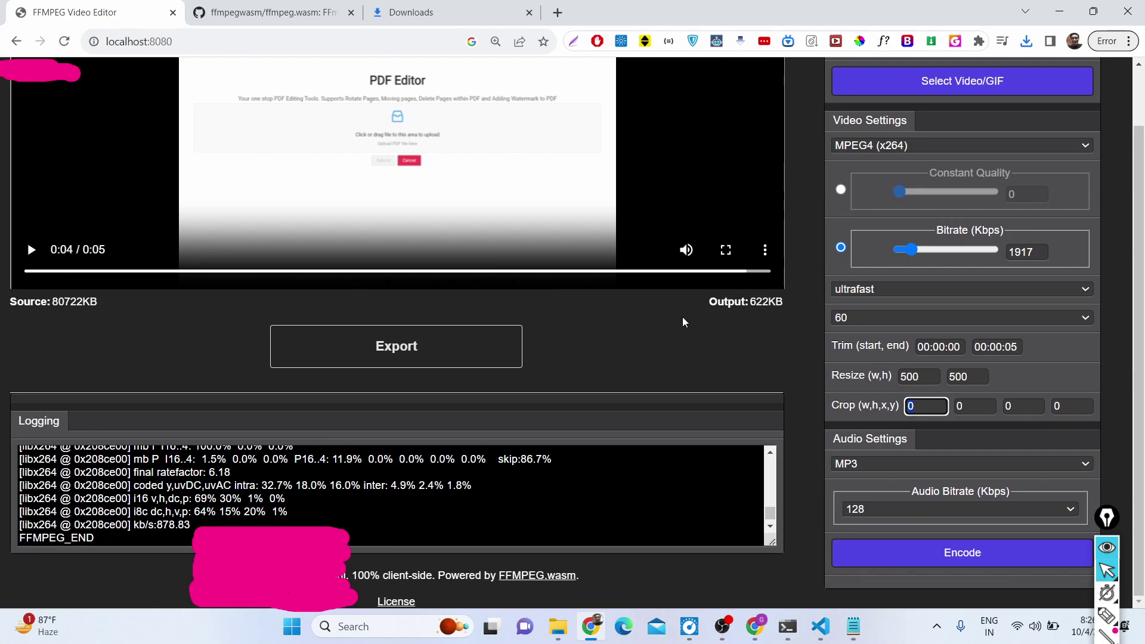
{"action": "type", "text": "00"}
{"action": "key", "text": "Tab"}
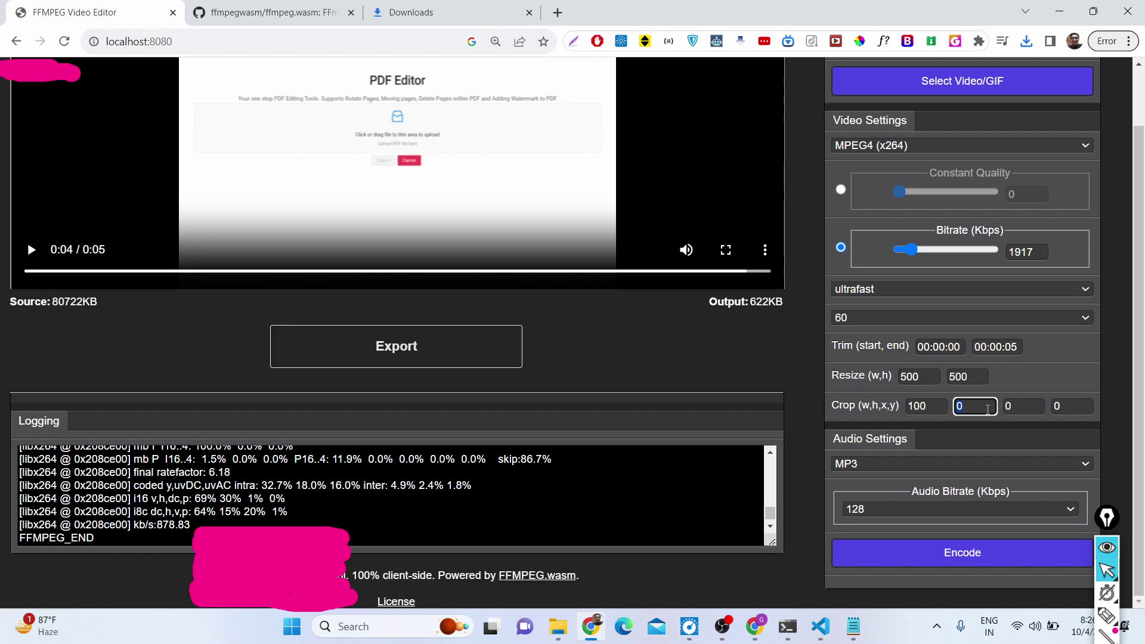
{"action": "key", "text": "Tab"}
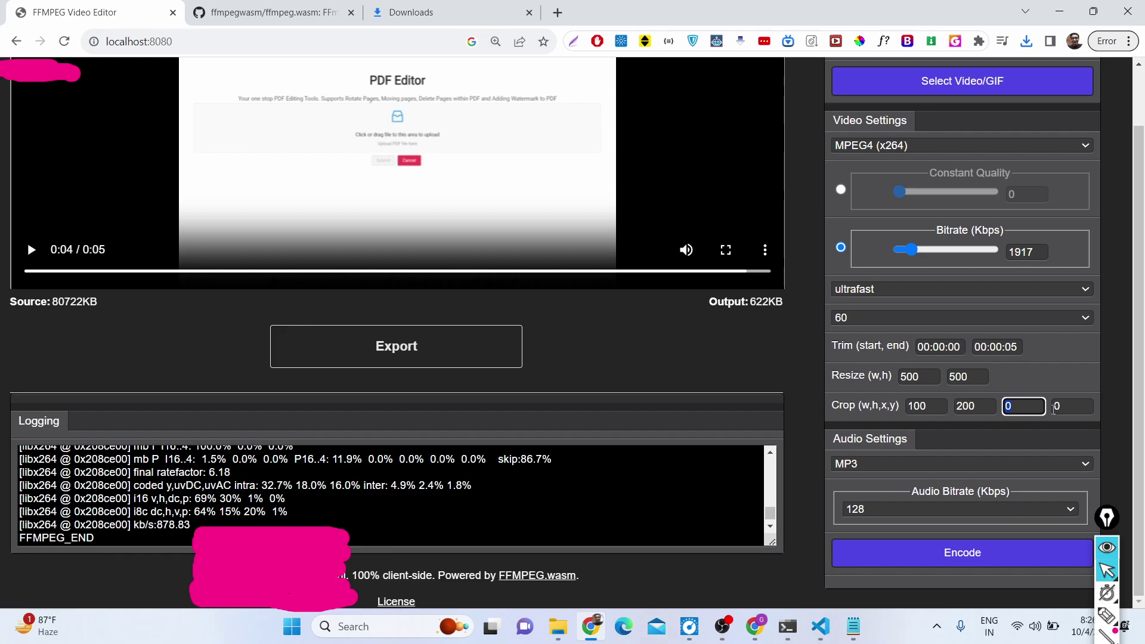
{"action": "type", "text": "25"}
{"action": "key", "text": "Tab"}
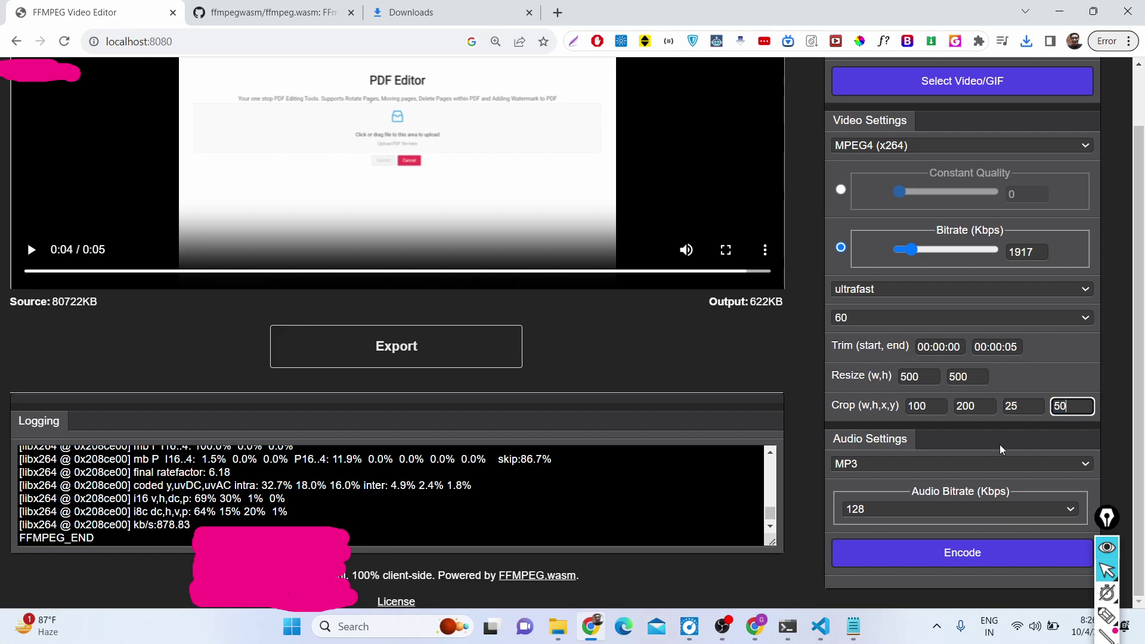
{"action": "type", "text": "50"}
{"action": "left_click", "coordinate": [915, 553]}
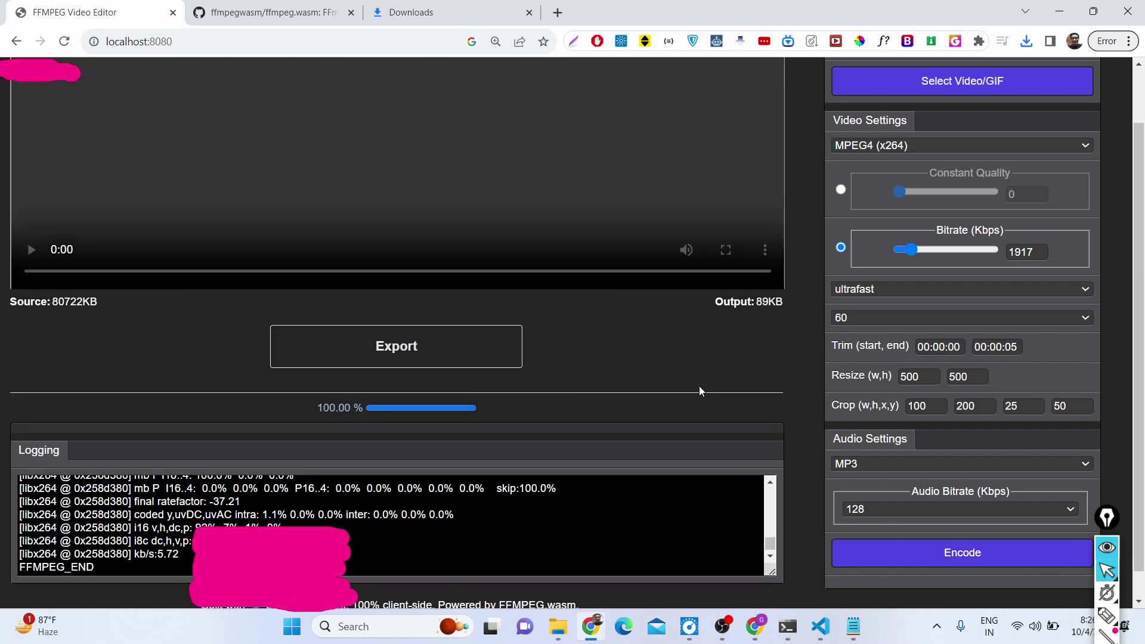
{"action": "scroll", "coordinate": [366, 312], "scroll_direction": "up", "scroll_amount": 1}
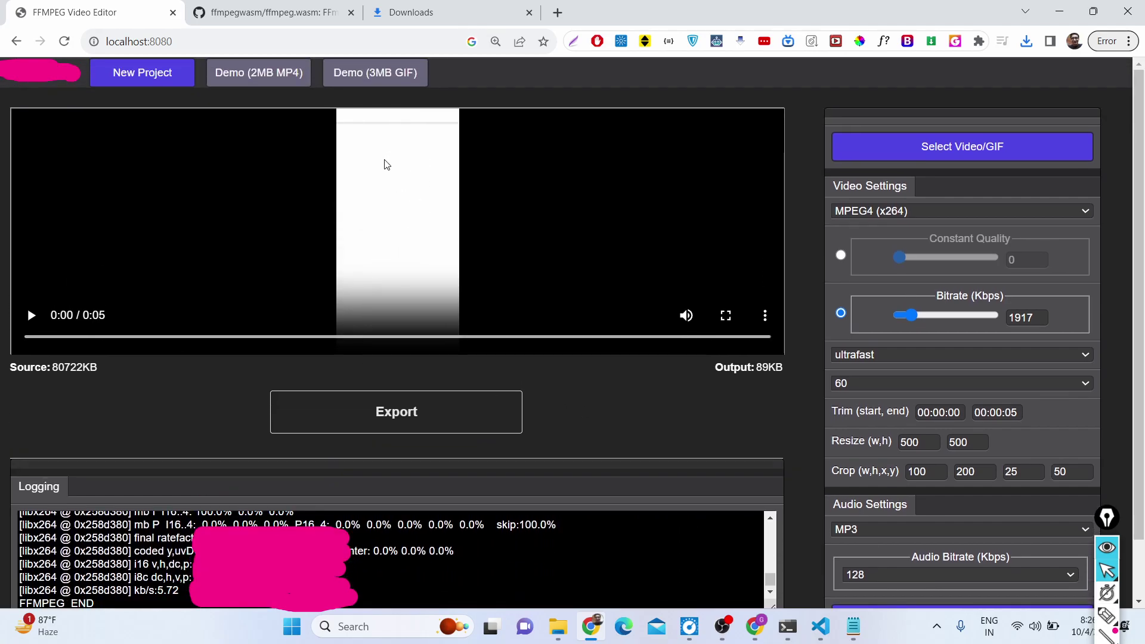
{"action": "left_click", "coordinate": [30, 322]}
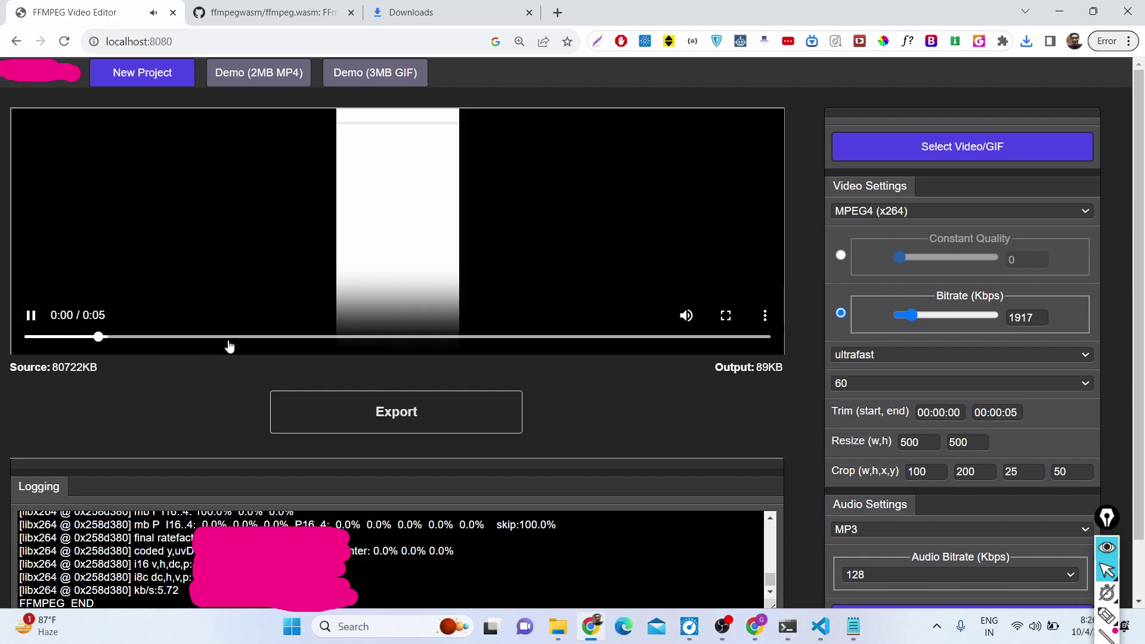
{"action": "left_click_drag", "start_coordinate": [239, 337], "coordinate": [568, 337]}
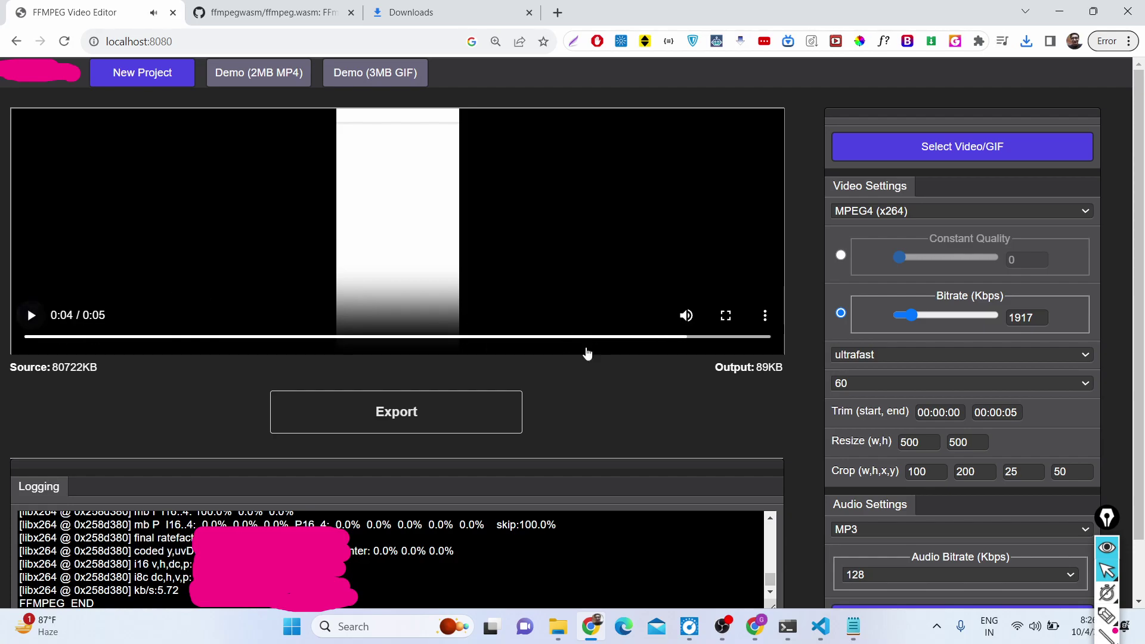
{"action": "scroll", "coordinate": [1019, 410], "scroll_direction": "down", "scroll_amount": 1}
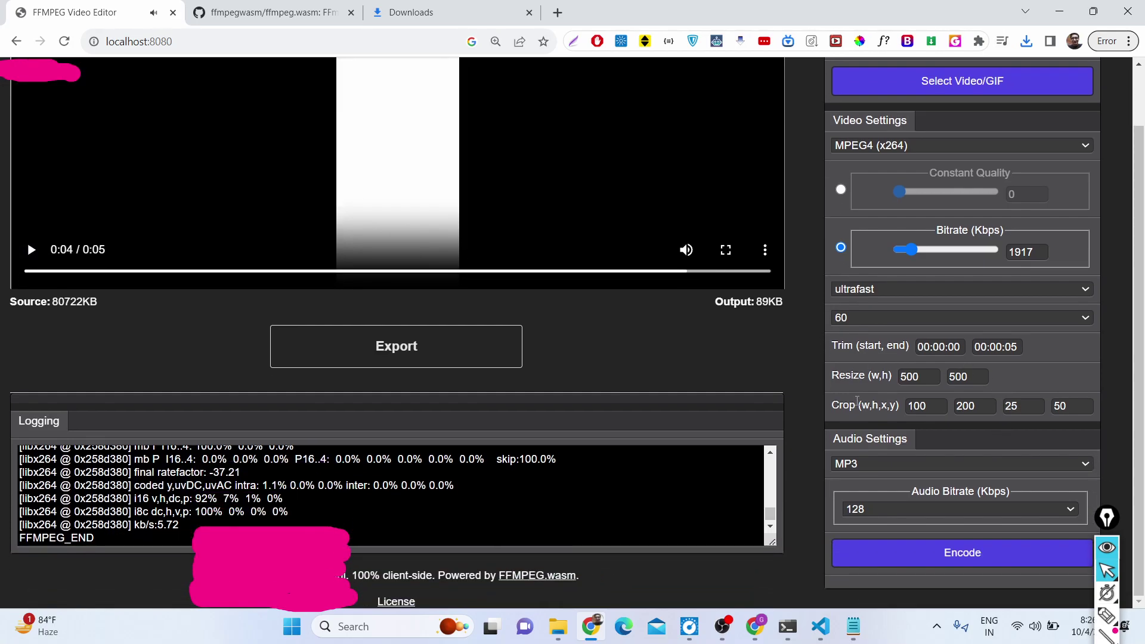
{"action": "scroll", "coordinate": [514, 330], "scroll_direction": "up", "scroll_amount": 1}
{"action": "scroll", "coordinate": [33, 519], "scroll_direction": "up", "scroll_amount": 10}
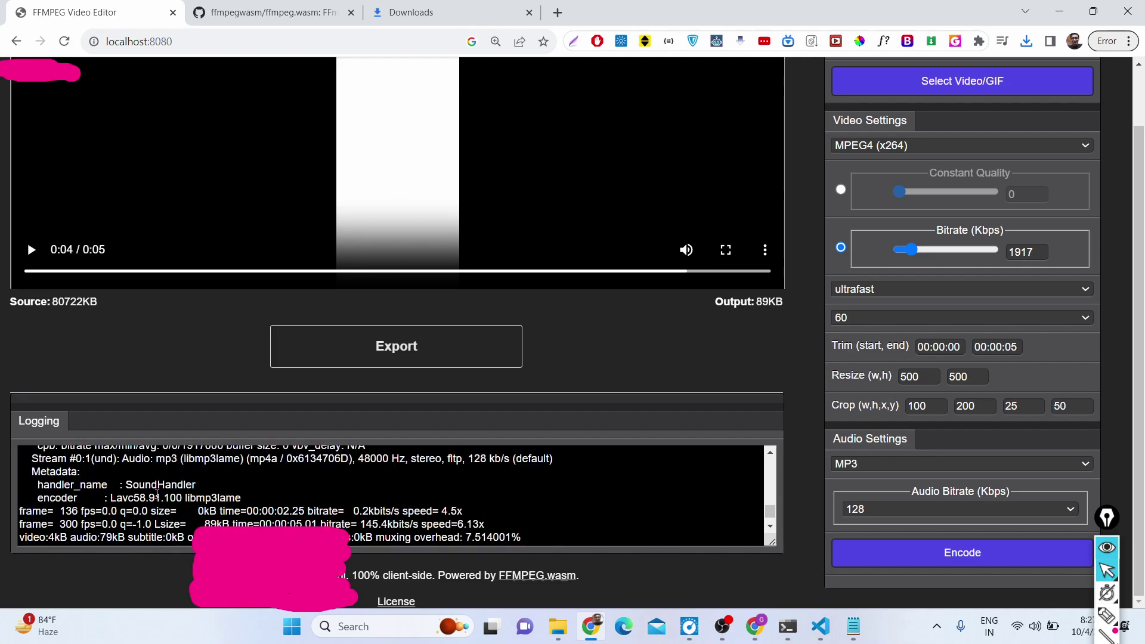
{"action": "scroll", "coordinate": [157, 493], "scroll_direction": "down", "scroll_amount": 5}
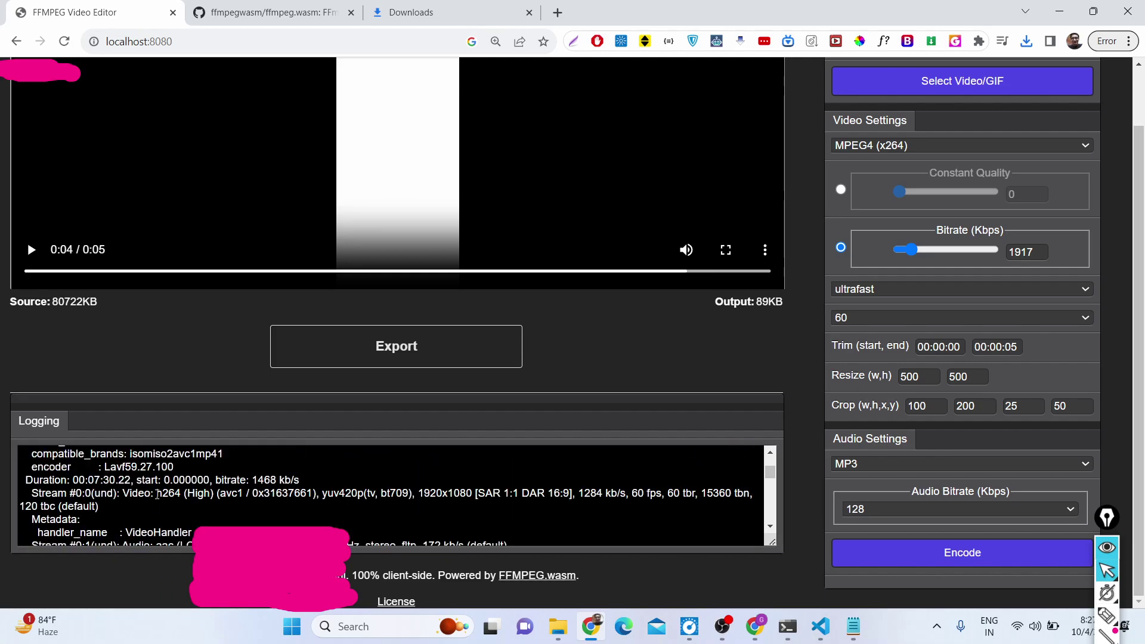
{"action": "scroll", "coordinate": [156, 494], "scroll_direction": "down", "scroll_amount": 10}
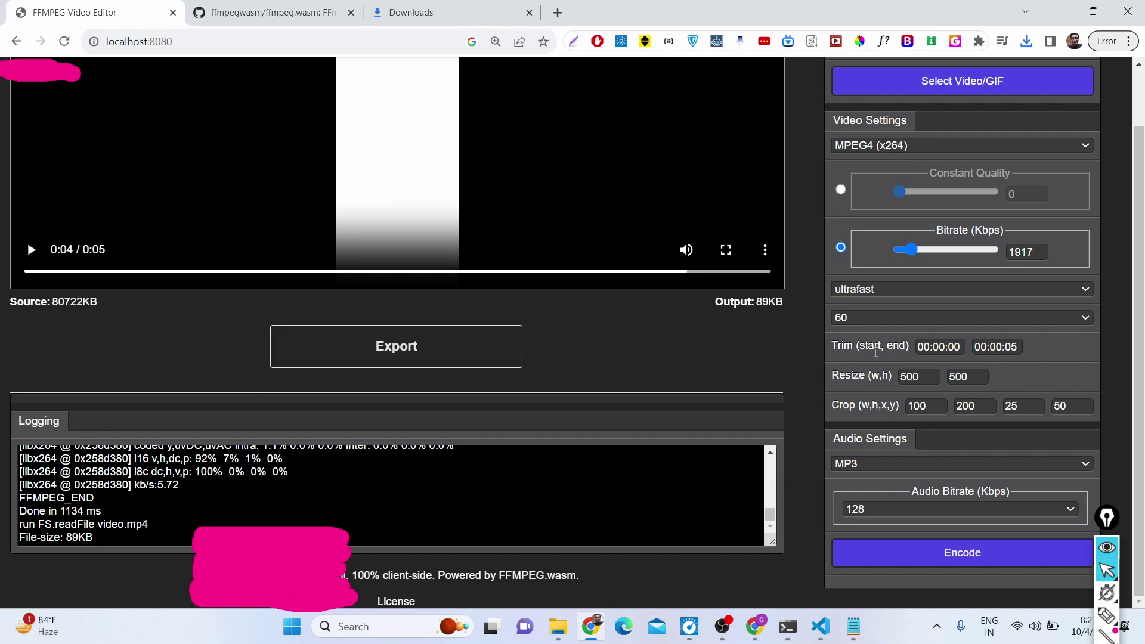
- Turn Wi-Fi off and reload the editor page to work offline
{"action": "left_click", "coordinate": [1017, 633]}
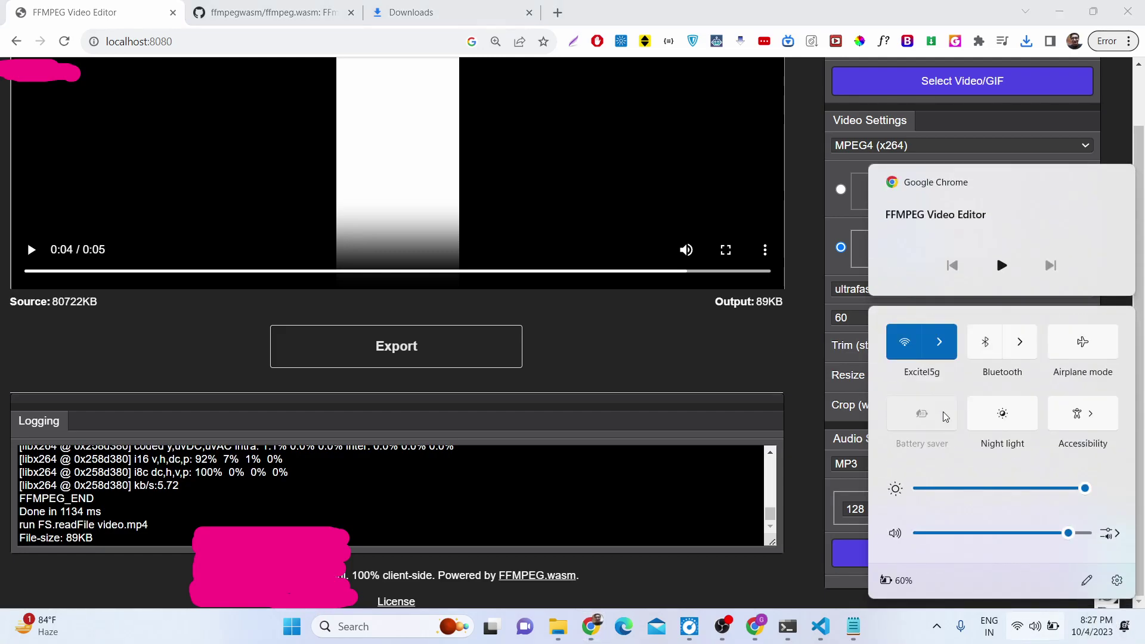
{"action": "left_click", "coordinate": [940, 355]}
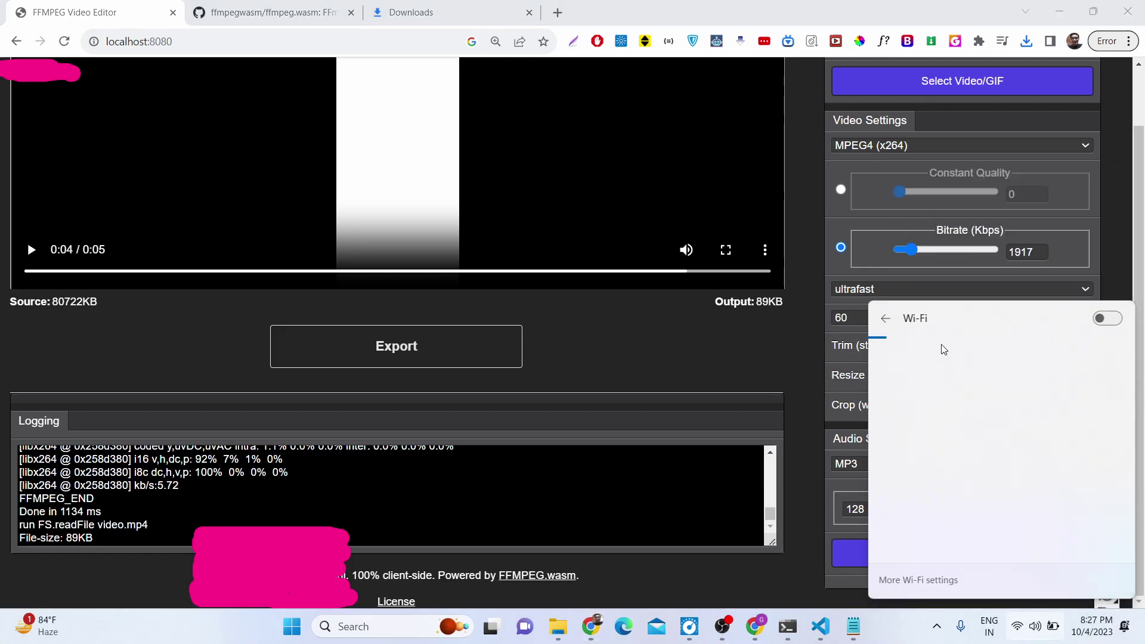
{"action": "left_click", "coordinate": [1107, 319]}
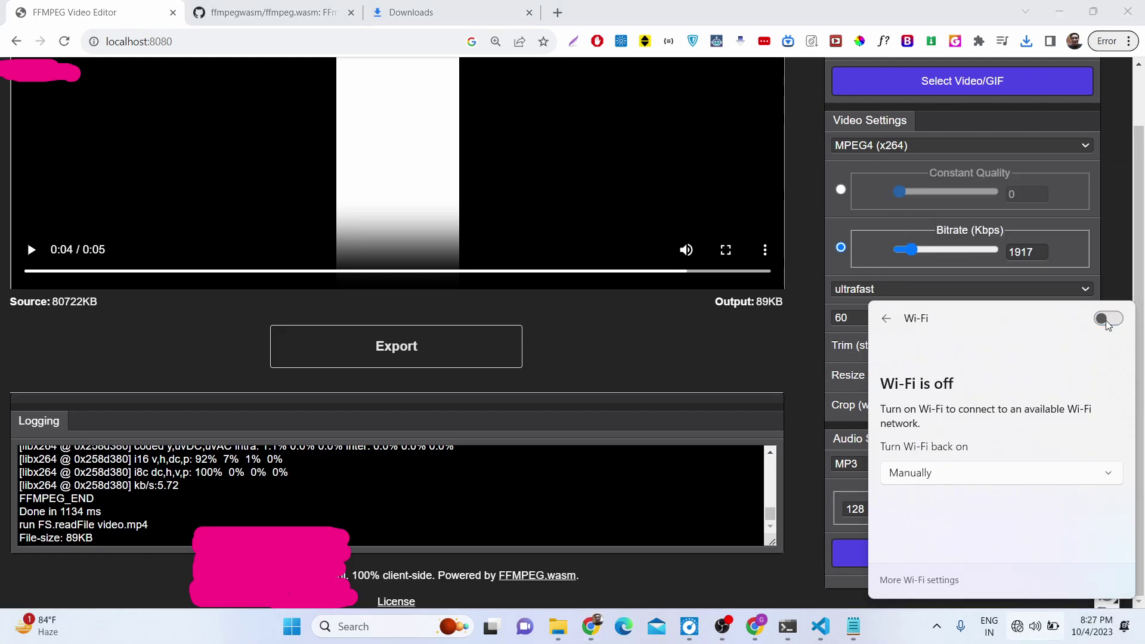
{"action": "left_click", "coordinate": [64, 43]}
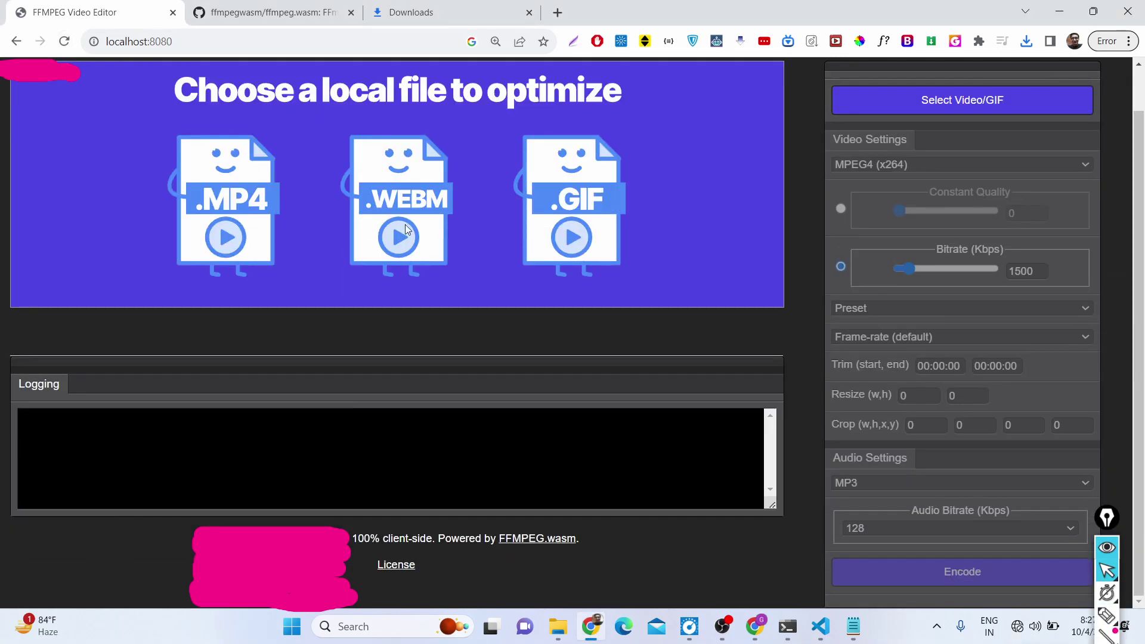
- Load the Angular PDF-LIB video and choose the ultrafast encoding preset
{"action": "left_click", "coordinate": [930, 102]}
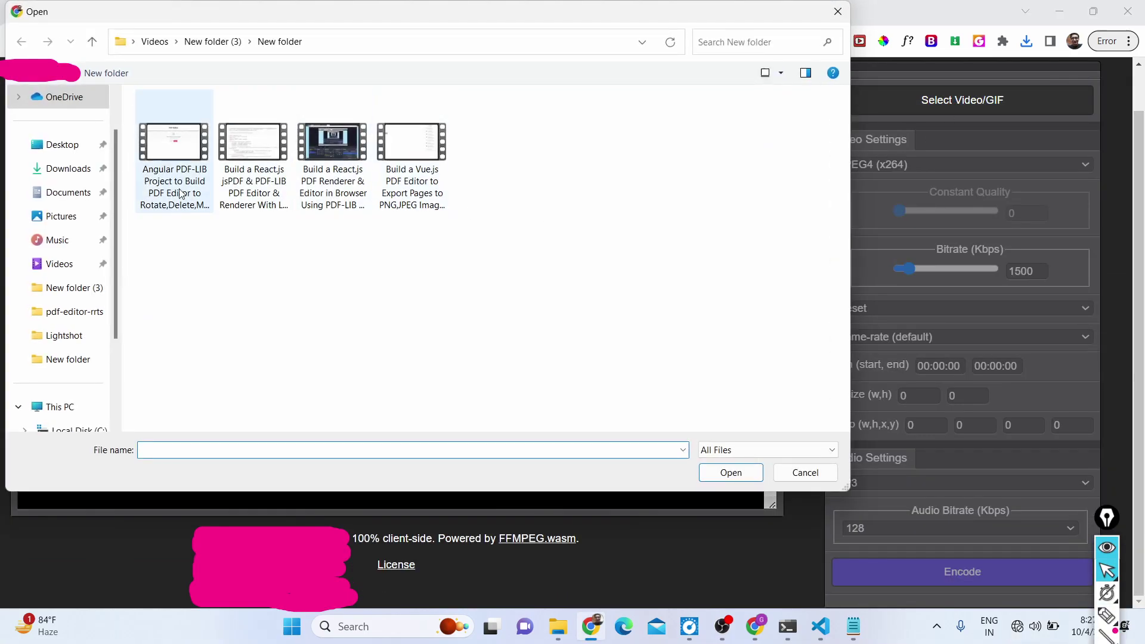
{"action": "double_click", "coordinate": [173, 189]}
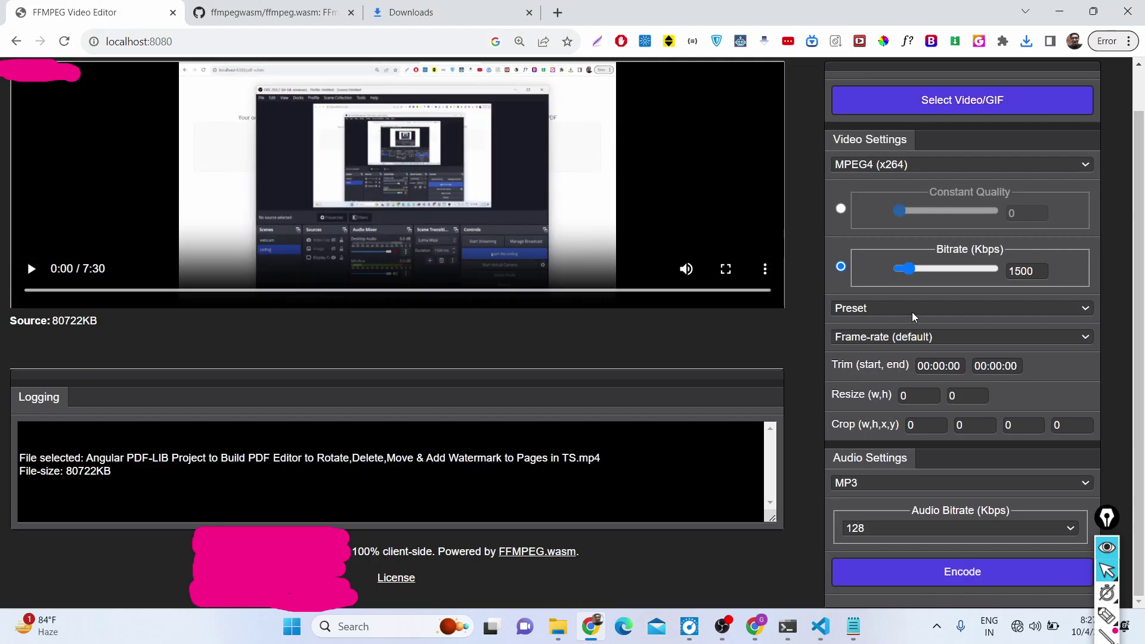
{"action": "left_click", "coordinate": [911, 312]}
{"action": "left_click", "coordinate": [902, 335]}
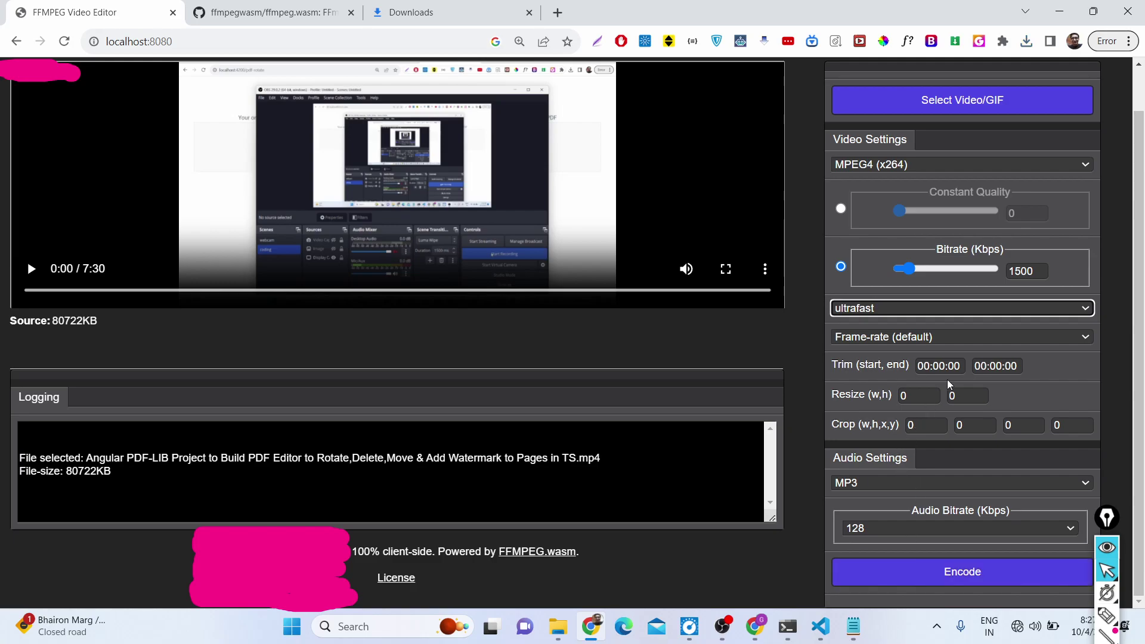
- Trim the end time to 00:00:10 and start the offline encode with Wi-Fi still off
{"action": "left_click", "coordinate": [1004, 371]}
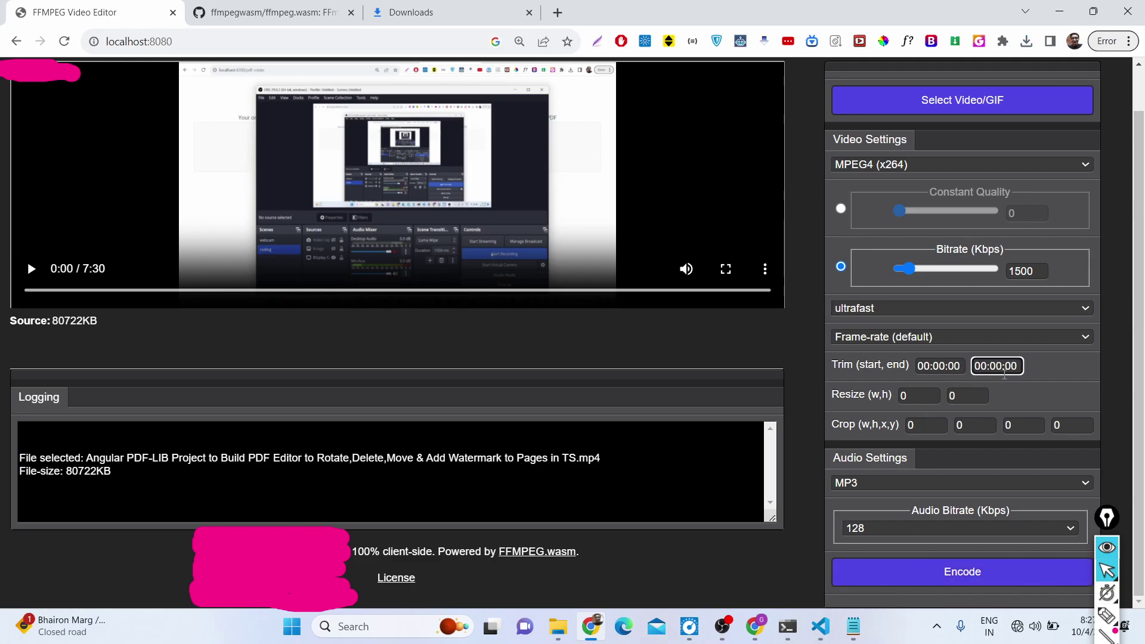
{"action": "key", "text": "BackSpace"}
{"action": "key", "text": "BackSpace"}
{"action": "type", "text": "10"}
{"action": "left_click", "coordinate": [1002, 572]}
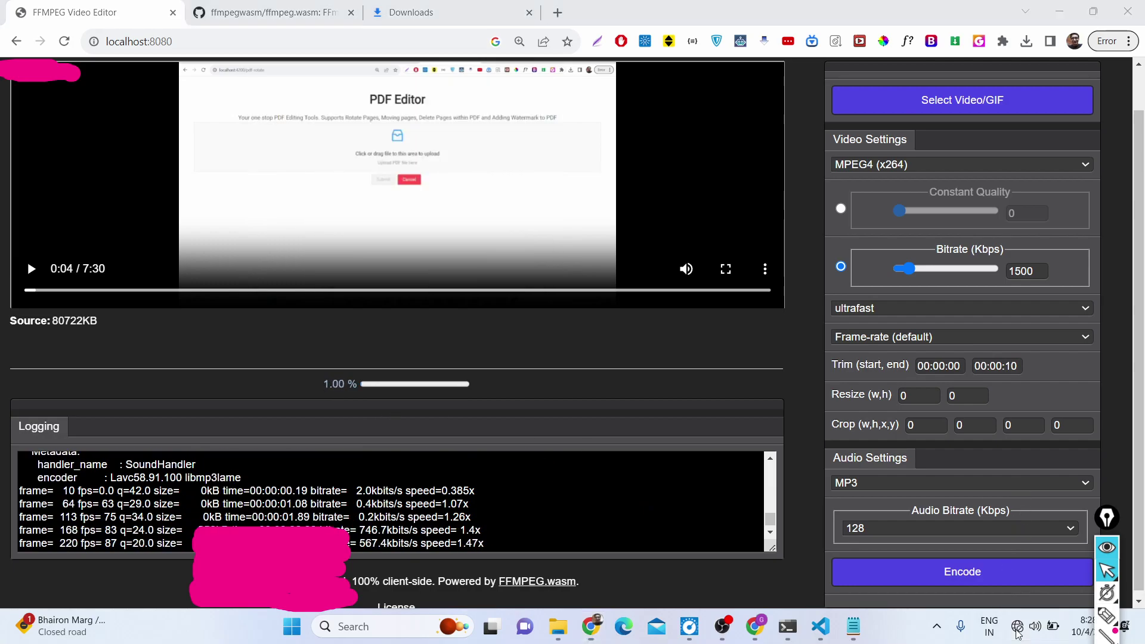
{"action": "left_click", "coordinate": [1034, 626]}
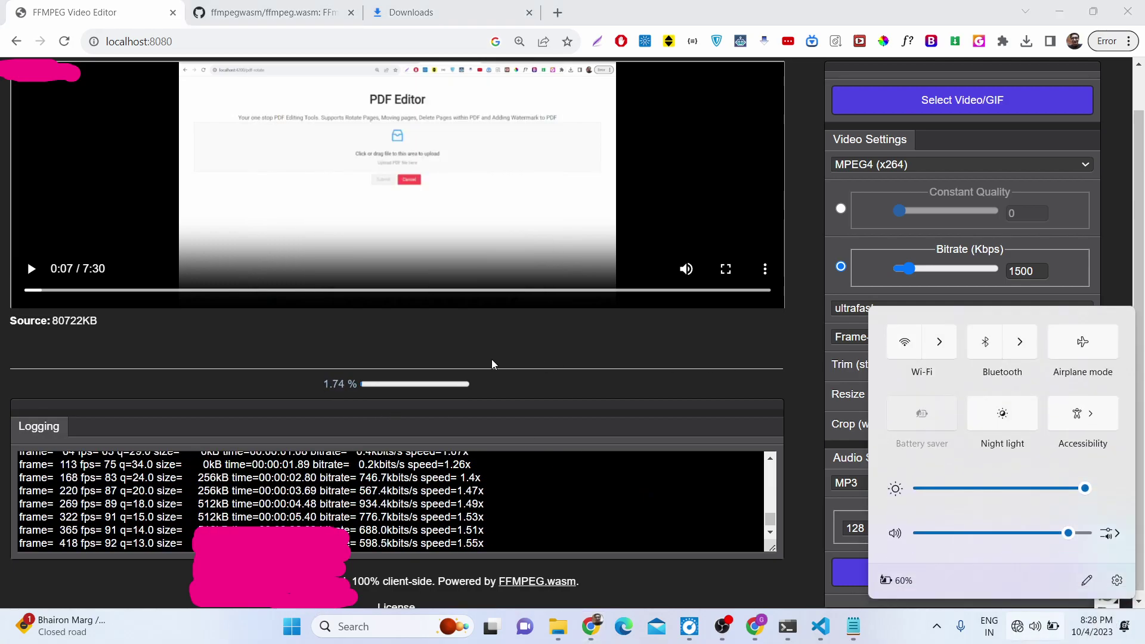
- Download the 962 KB output as video (5).mp4, play it in Media Player, then close the player
{"action": "left_click", "coordinate": [508, 375]}
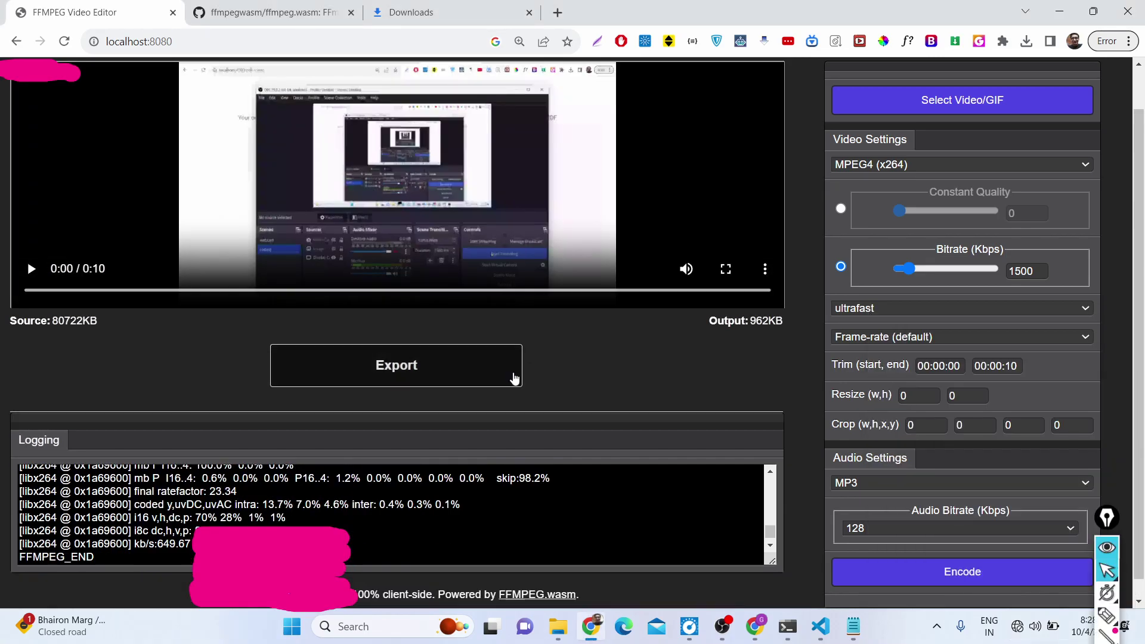
{"action": "left_click", "coordinate": [505, 370]}
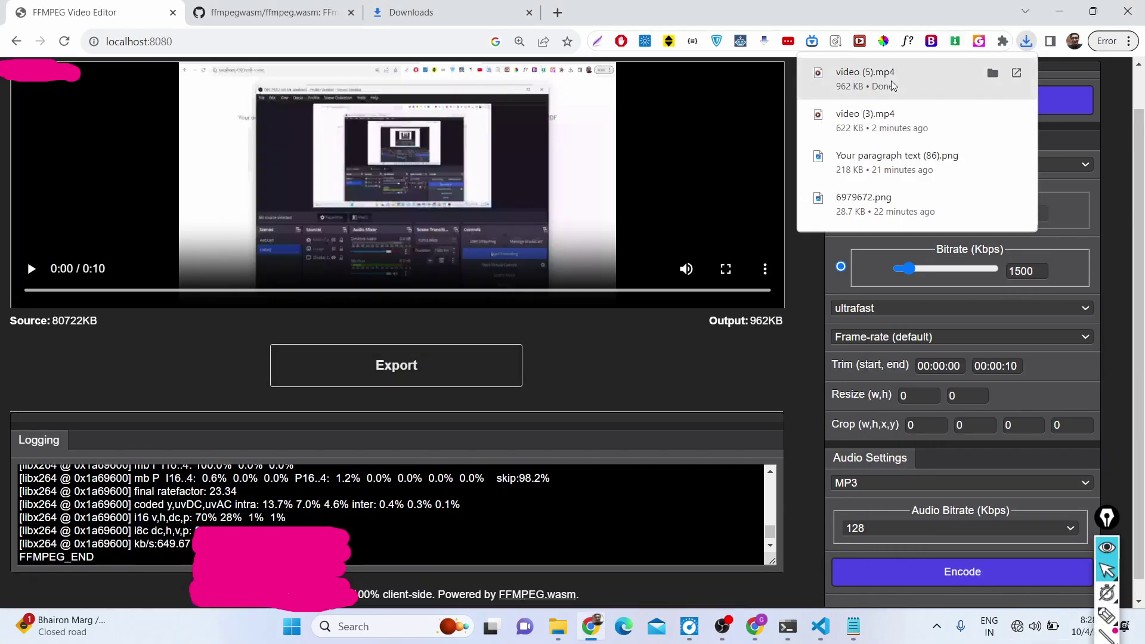
{"action": "left_click", "coordinate": [882, 76]}
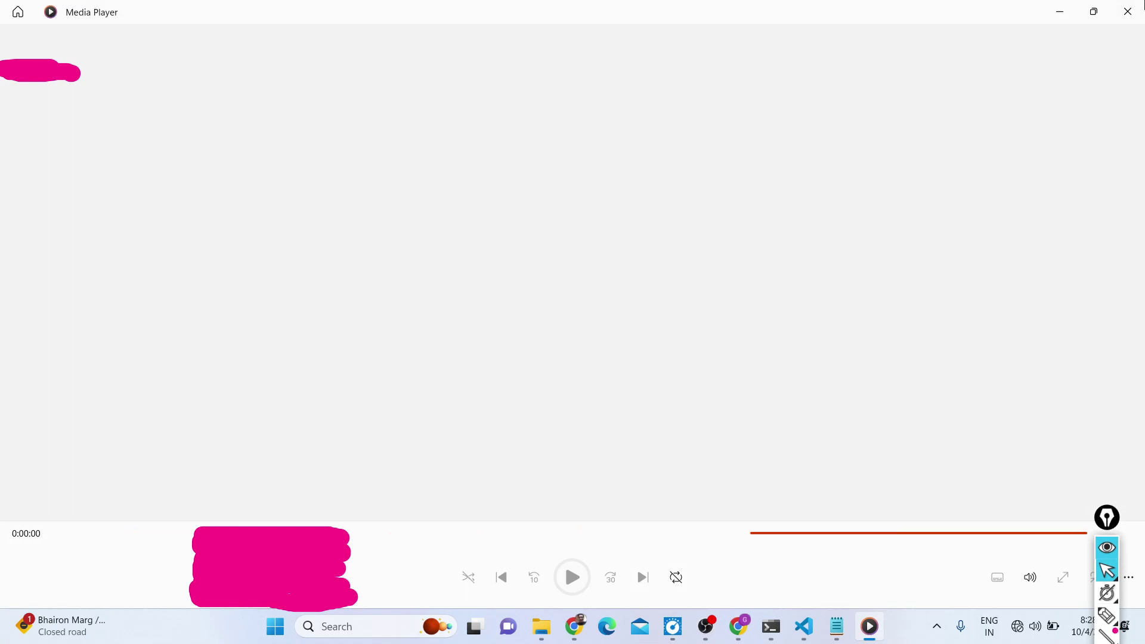
{"action": "key", "text": "alt+F4"}
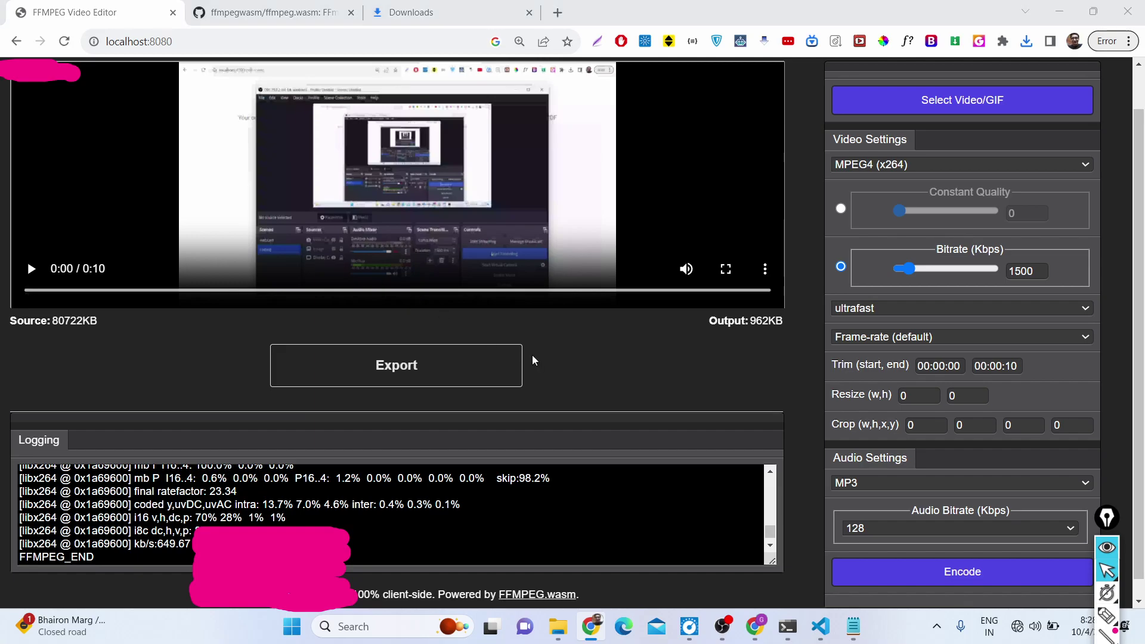
{"action": "key", "text": "ctrl+shift+Escape"}
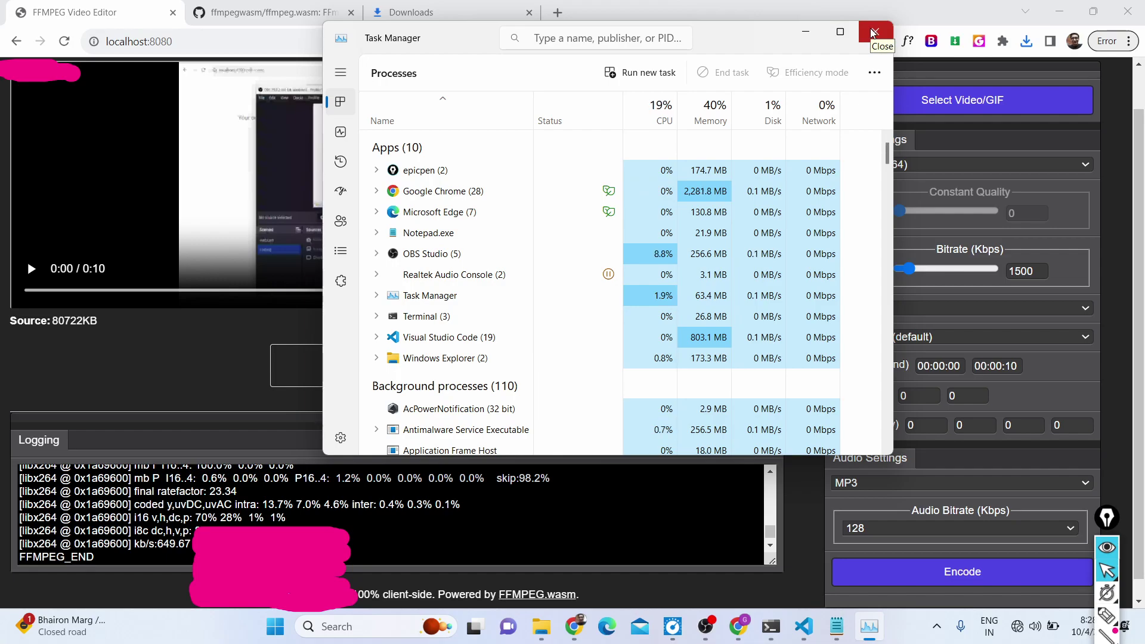
{"action": "left_click", "coordinate": [874, 32]}
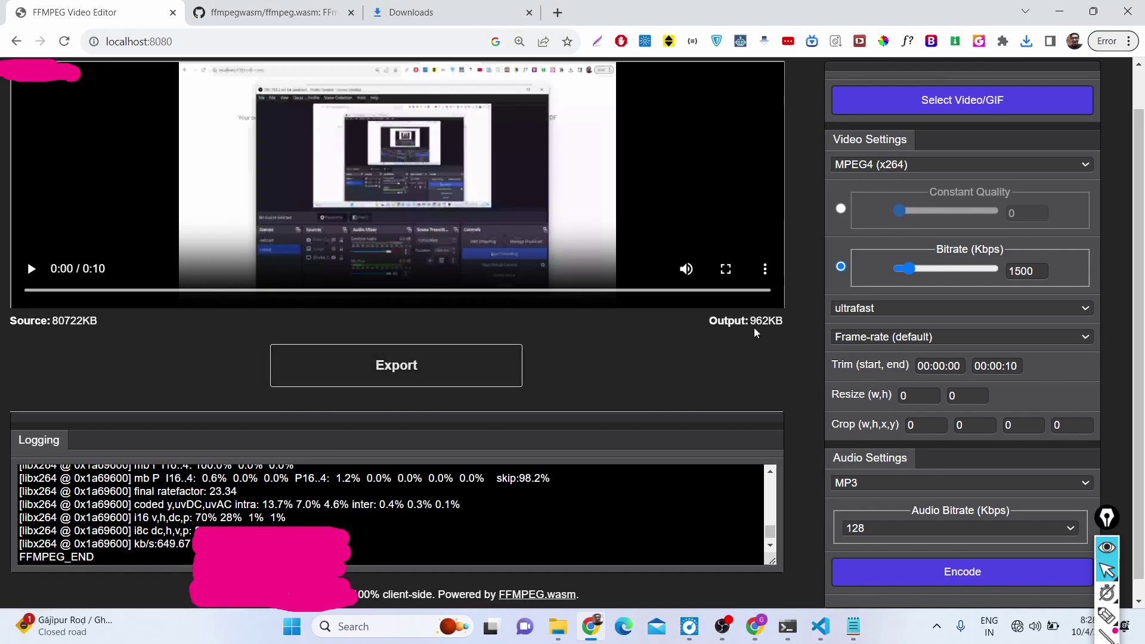
{"action": "scroll", "coordinate": [771, 377], "scroll_direction": "up", "scroll_amount": 1}
- View the index.js Express server on port 8080 in VS Code, minimize it, and restore it
{"action": "scroll", "coordinate": [769, 369], "scroll_direction": "down", "scroll_amount": 2}
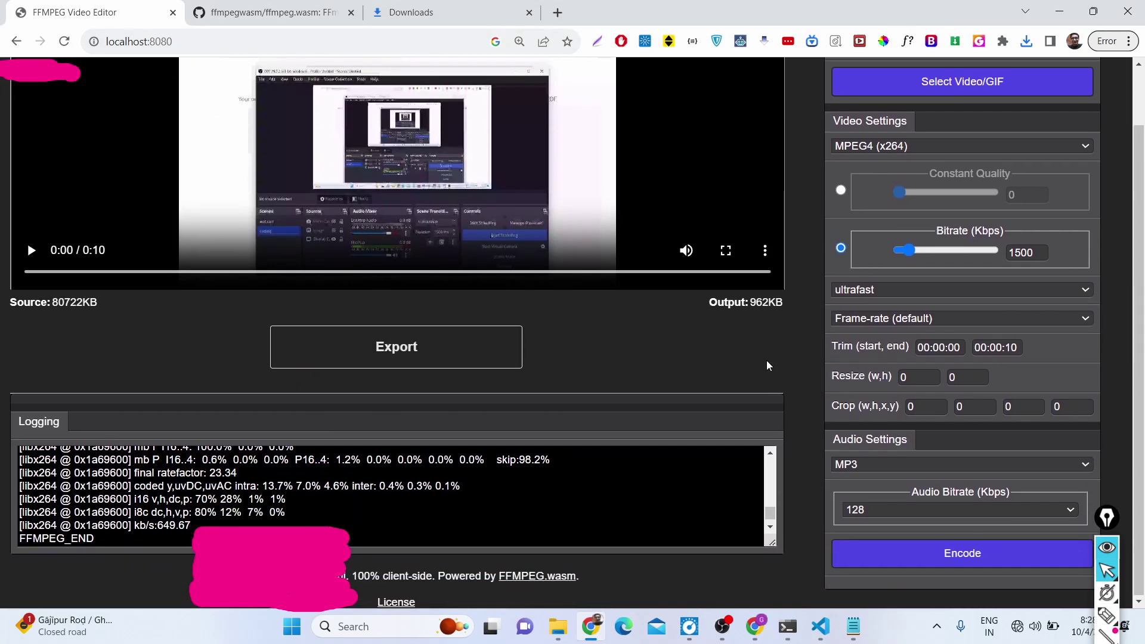
{"action": "scroll", "coordinate": [767, 360], "scroll_direction": "up", "scroll_amount": 2}
{"action": "scroll", "coordinate": [767, 363], "scroll_direction": "down", "scroll_amount": 1}
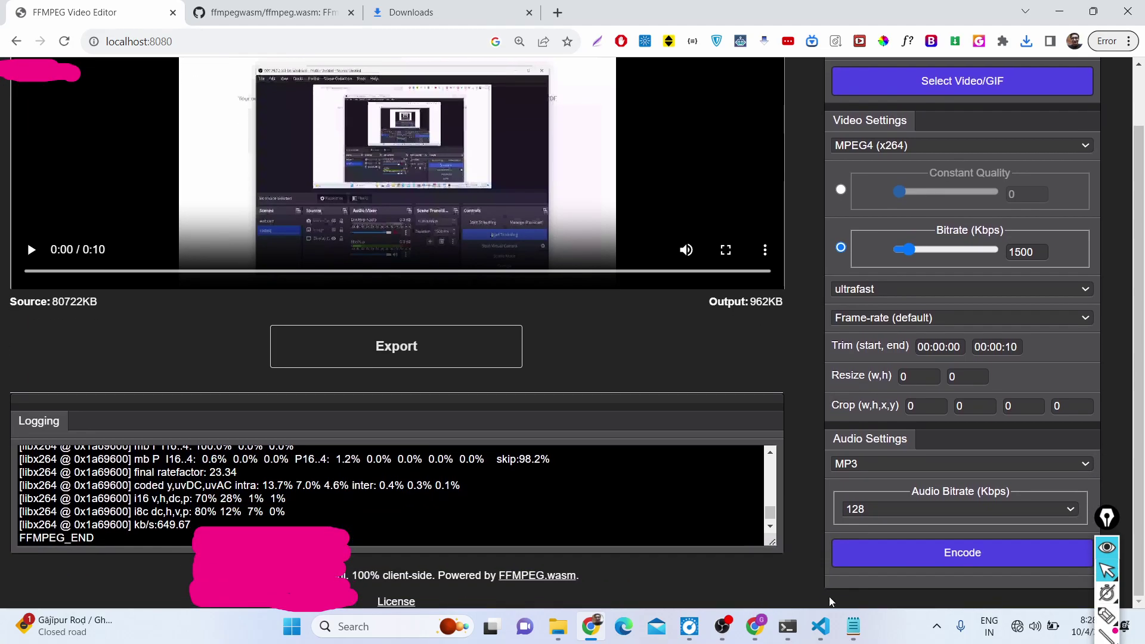
{"action": "mouse_move", "coordinate": [813, 633]}
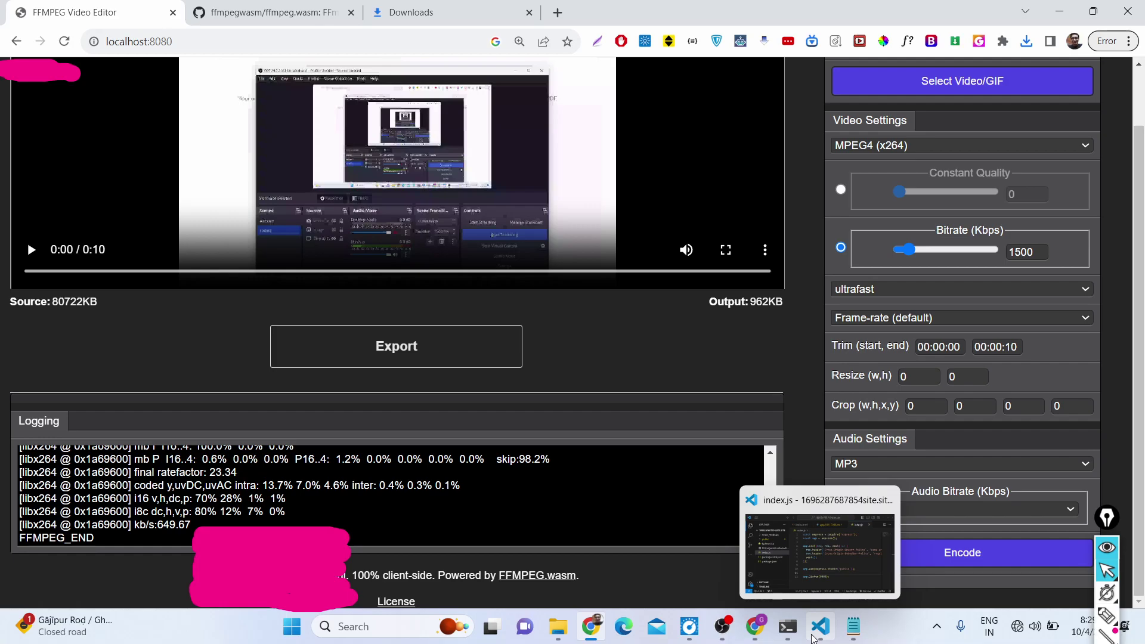
{"action": "left_click", "coordinate": [813, 638]}
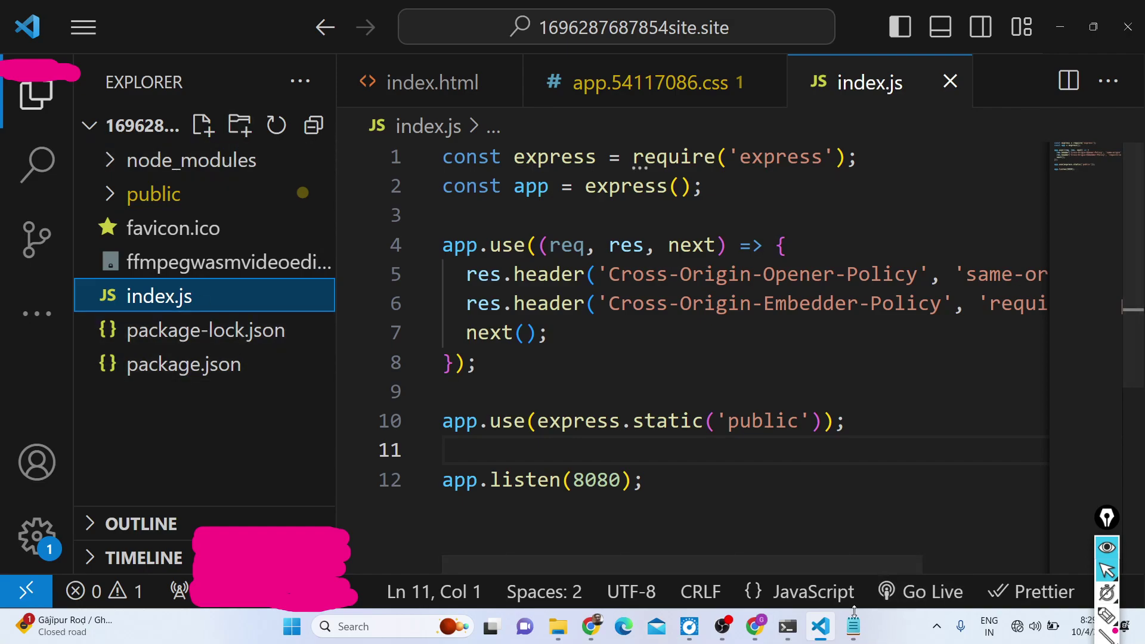
{"action": "left_click", "coordinate": [833, 629]}
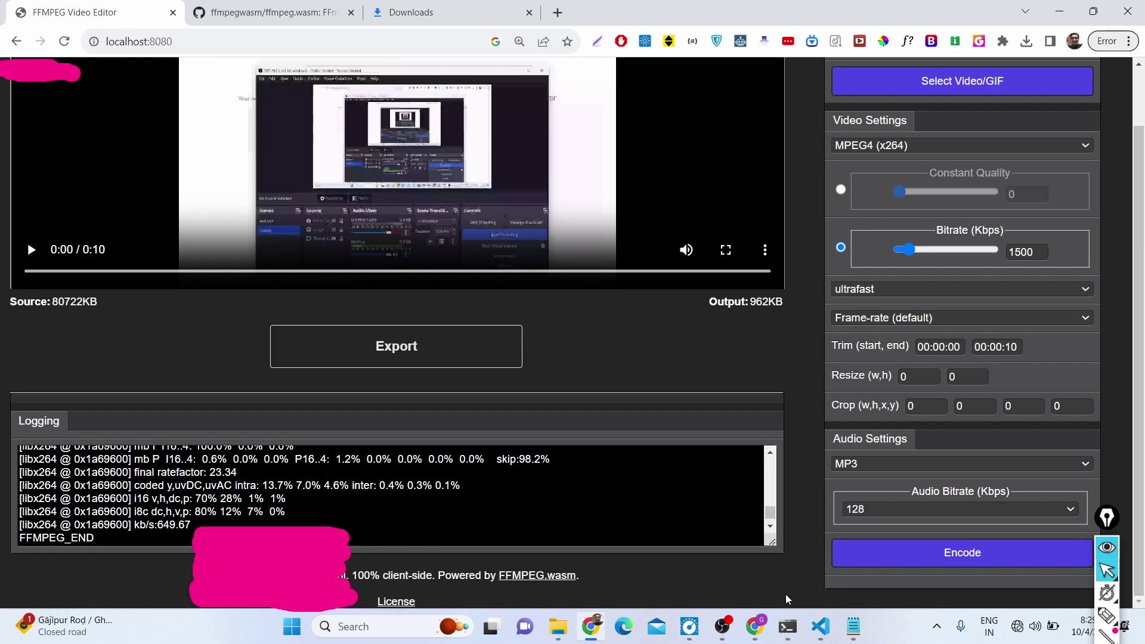
{"action": "left_click", "coordinate": [833, 627]}
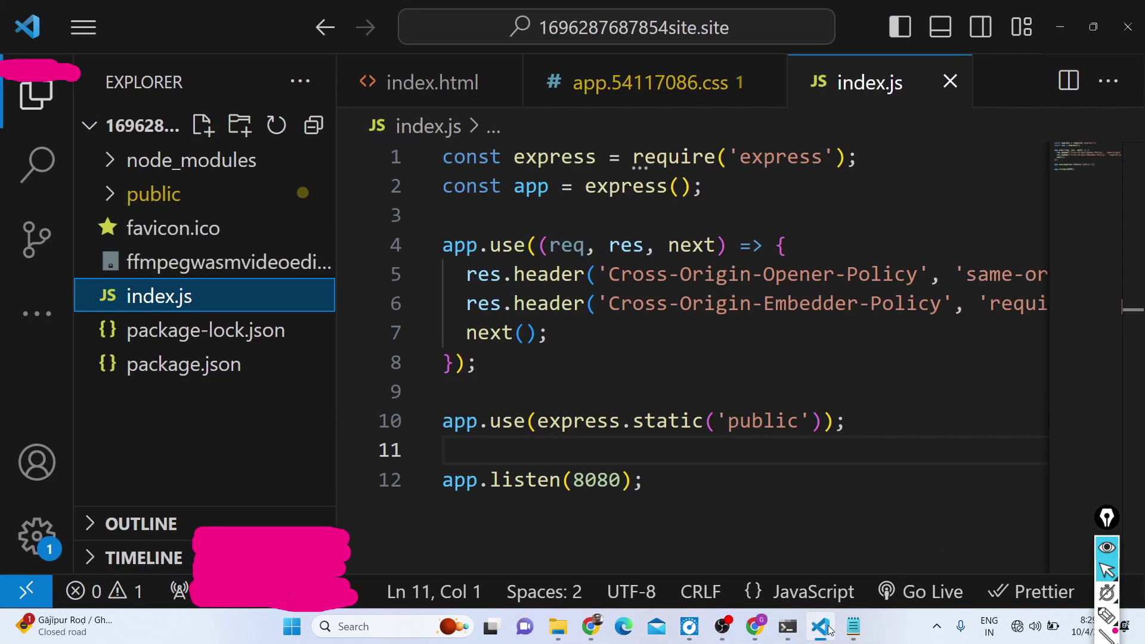
{"action": "key", "text": "super+Down"}
- Minimize VS Code, review the 962 KB ten-second output and its FFMPEG_END log, then bring up OBS
{"action": "left_click", "coordinate": [829, 629]}
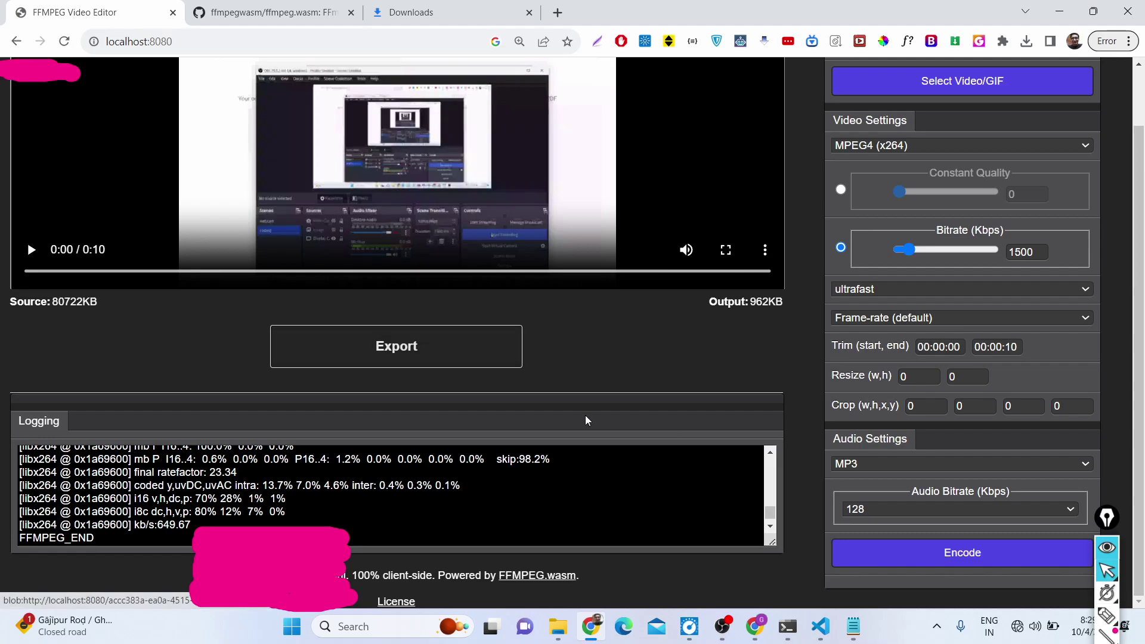
{"action": "scroll", "coordinate": [585, 421], "scroll_direction": "up", "scroll_amount": 1}
{"action": "scroll", "coordinate": [585, 420], "scroll_direction": "down", "scroll_amount": 1}
{"action": "scroll", "coordinate": [585, 416], "scroll_direction": "up", "scroll_amount": 1}
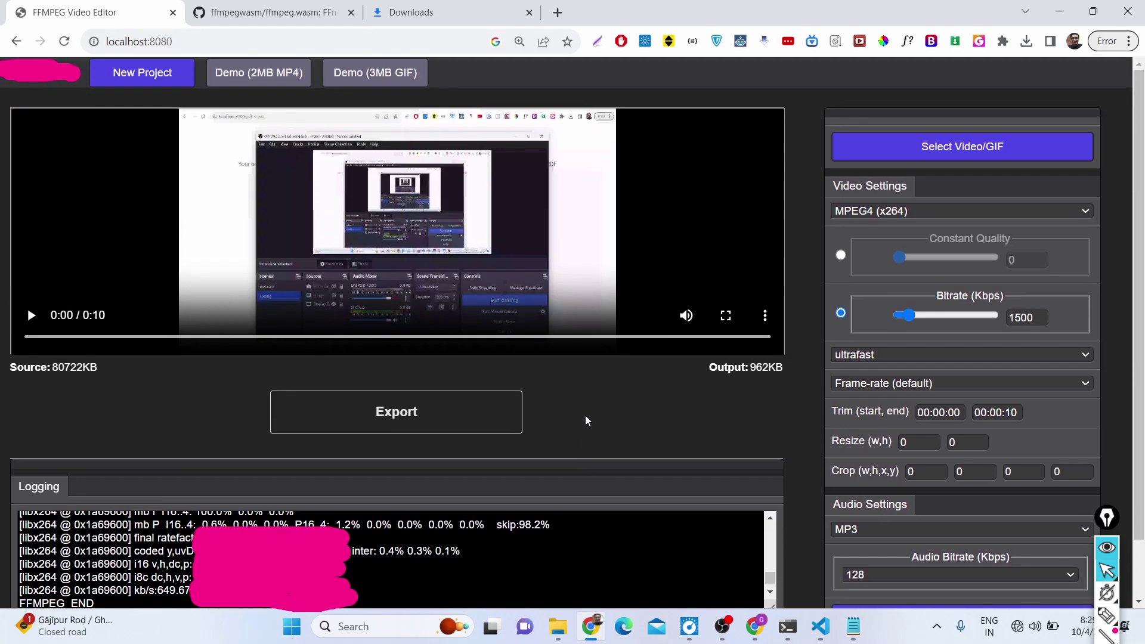
{"action": "scroll", "coordinate": [586, 416], "scroll_direction": "down", "scroll_amount": 1}
{"action": "left_click", "coordinate": [722, 626]}
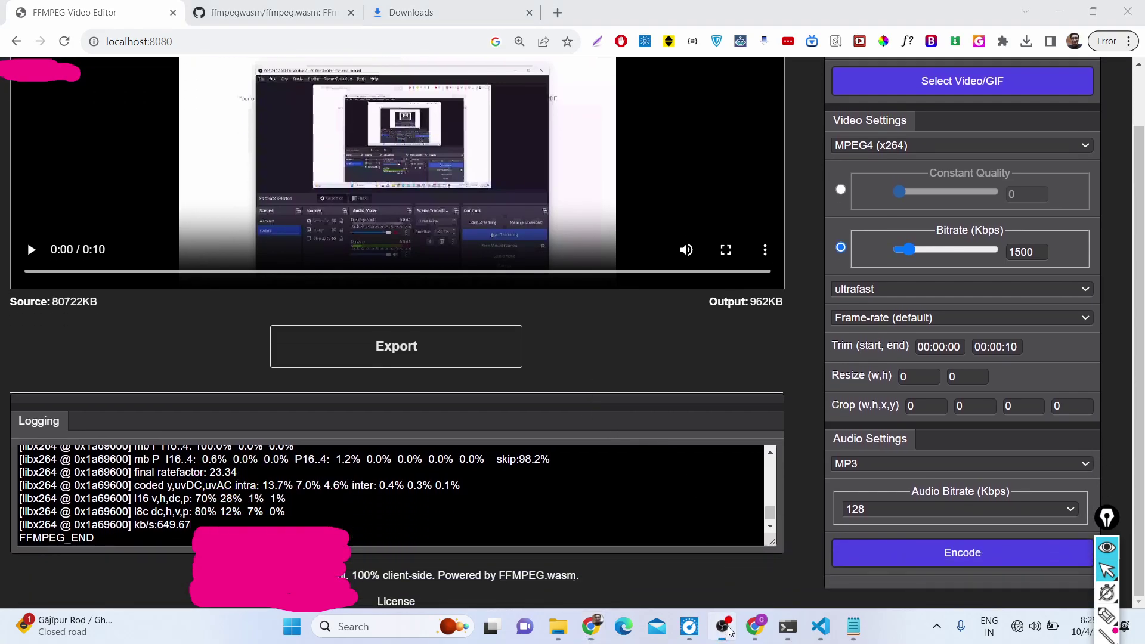